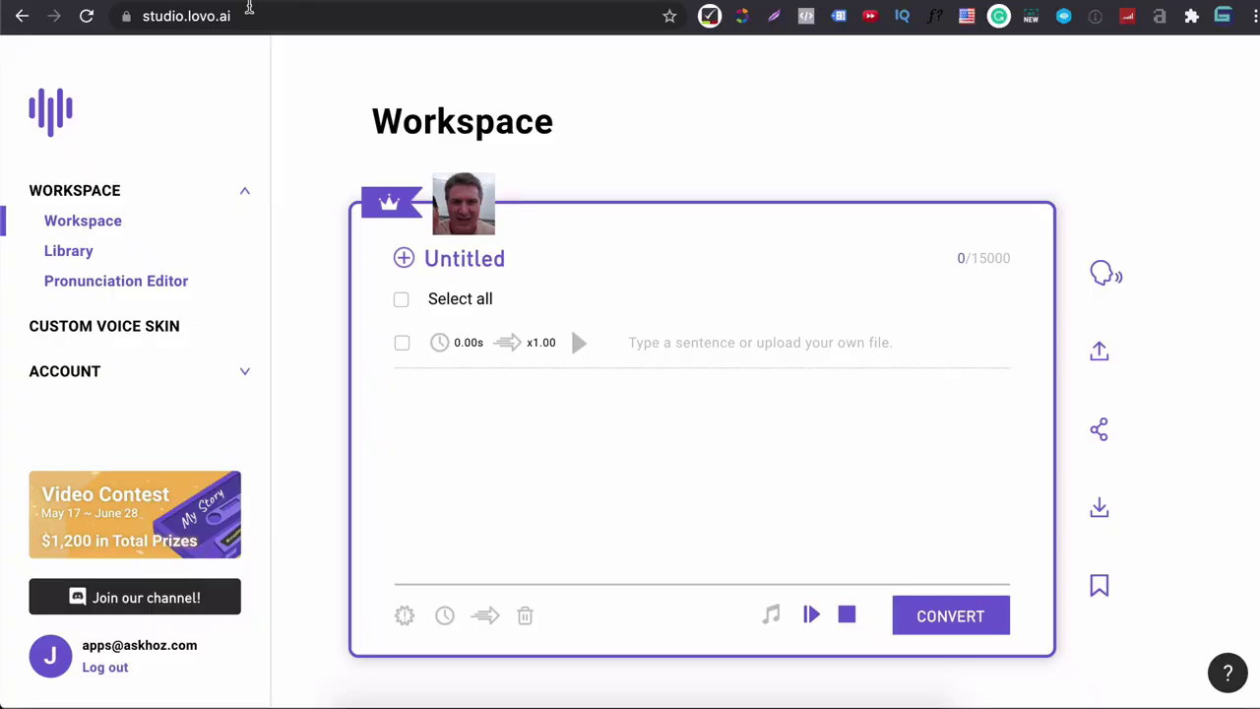
Enter "Hello my name is" followed by the speaker's name as the first script line and play it.
text(Hel)
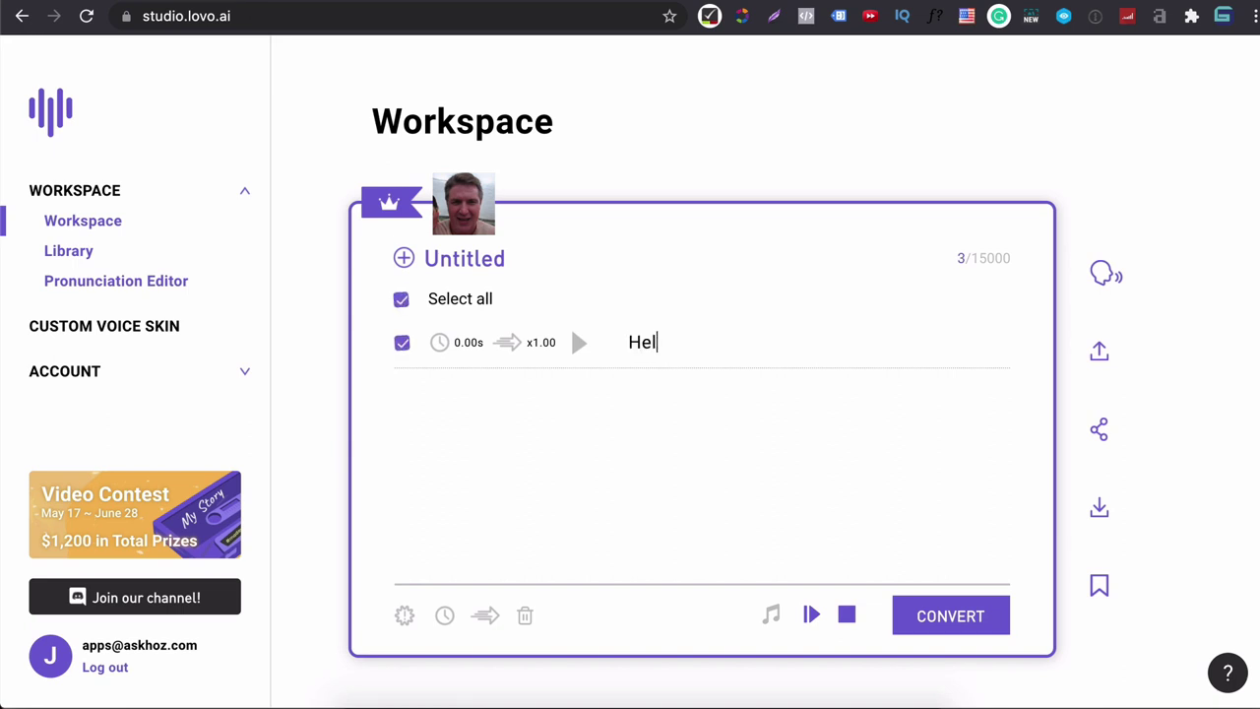
text(lo my name is Hoz)
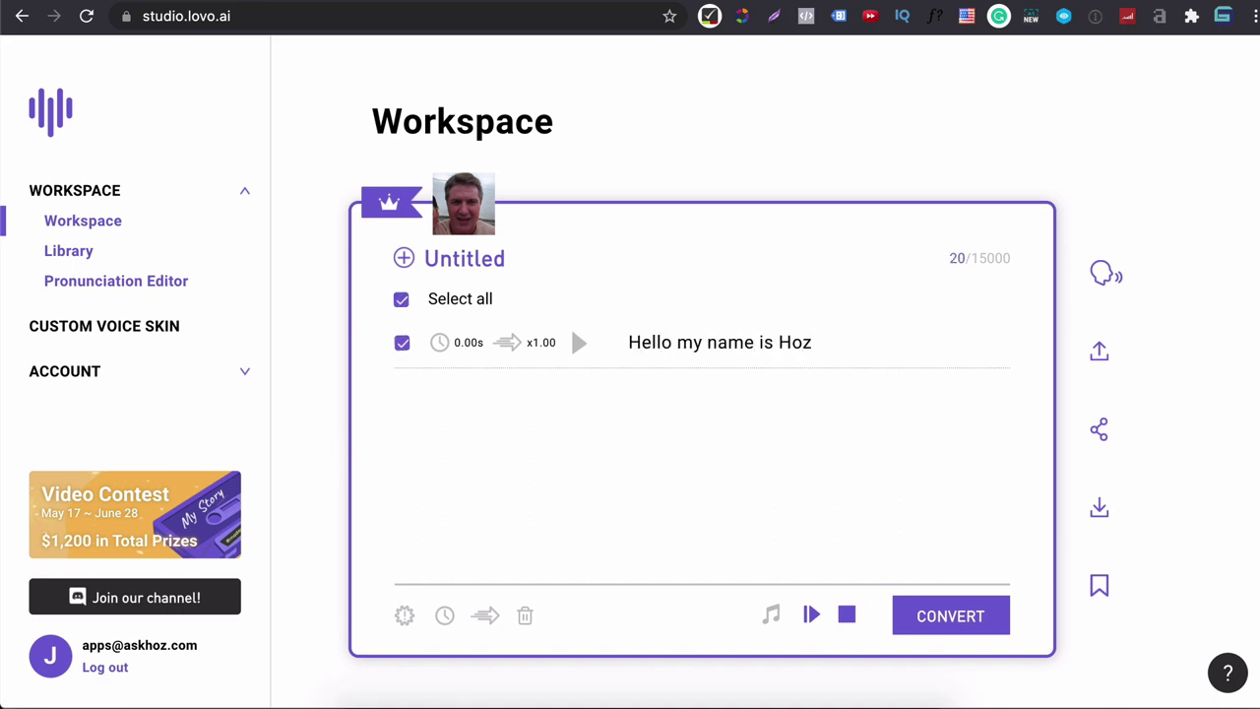
click(570, 325)
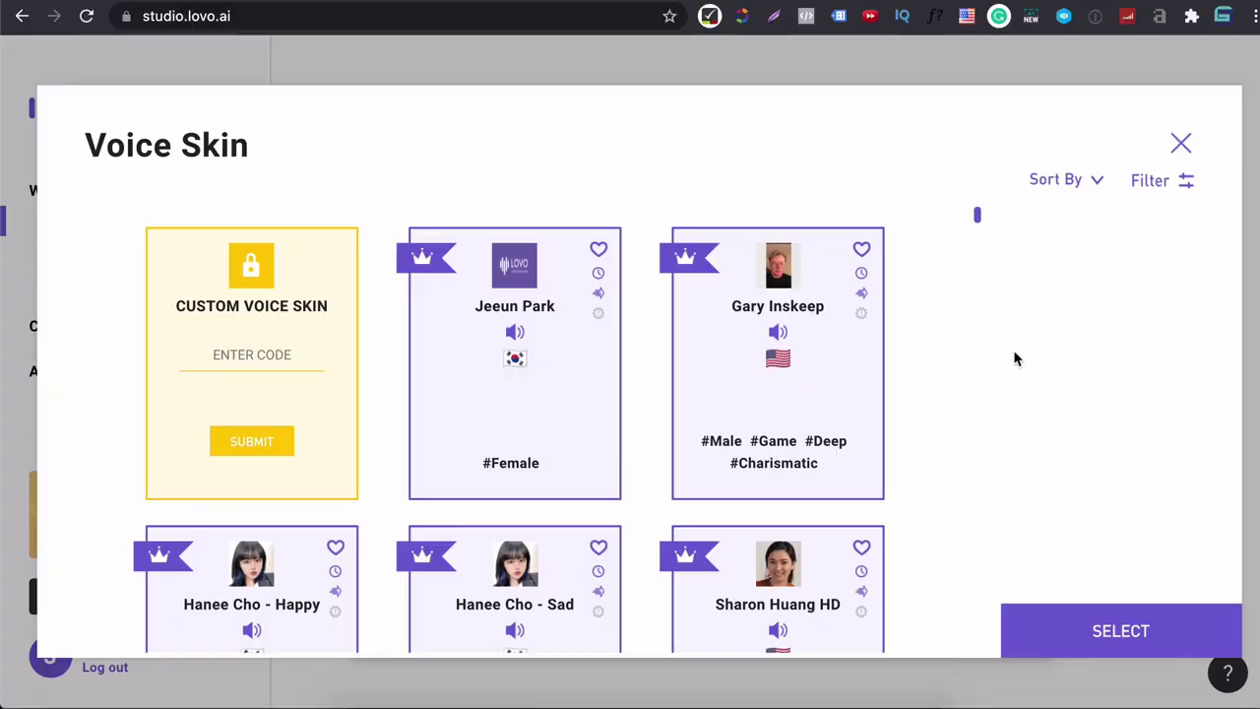
Browse the voice skins, show their filters and limit the voices to the Audiobooks scenario.
scroll(1015, 357, down, 6)
scroll(587, 350, down, 10)
scroll(588, 349, down, 15)
scroll(588, 350, down, 15)
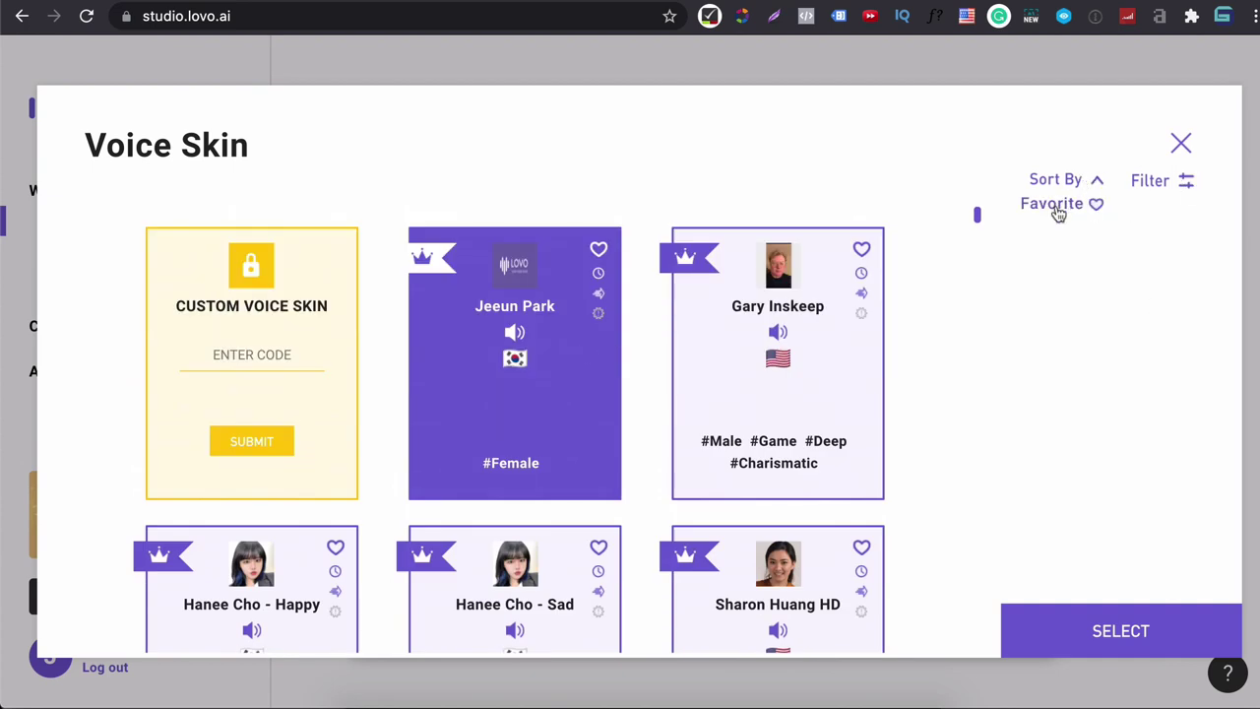
click(1187, 182)
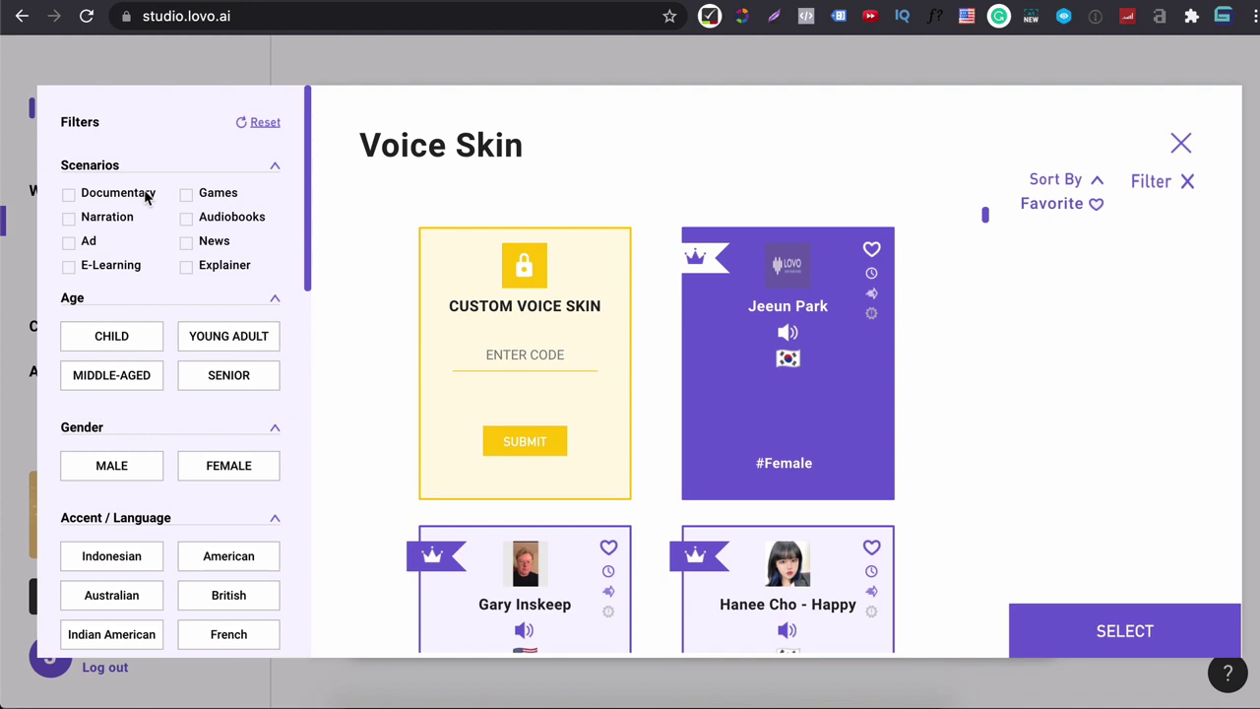
click(187, 219)
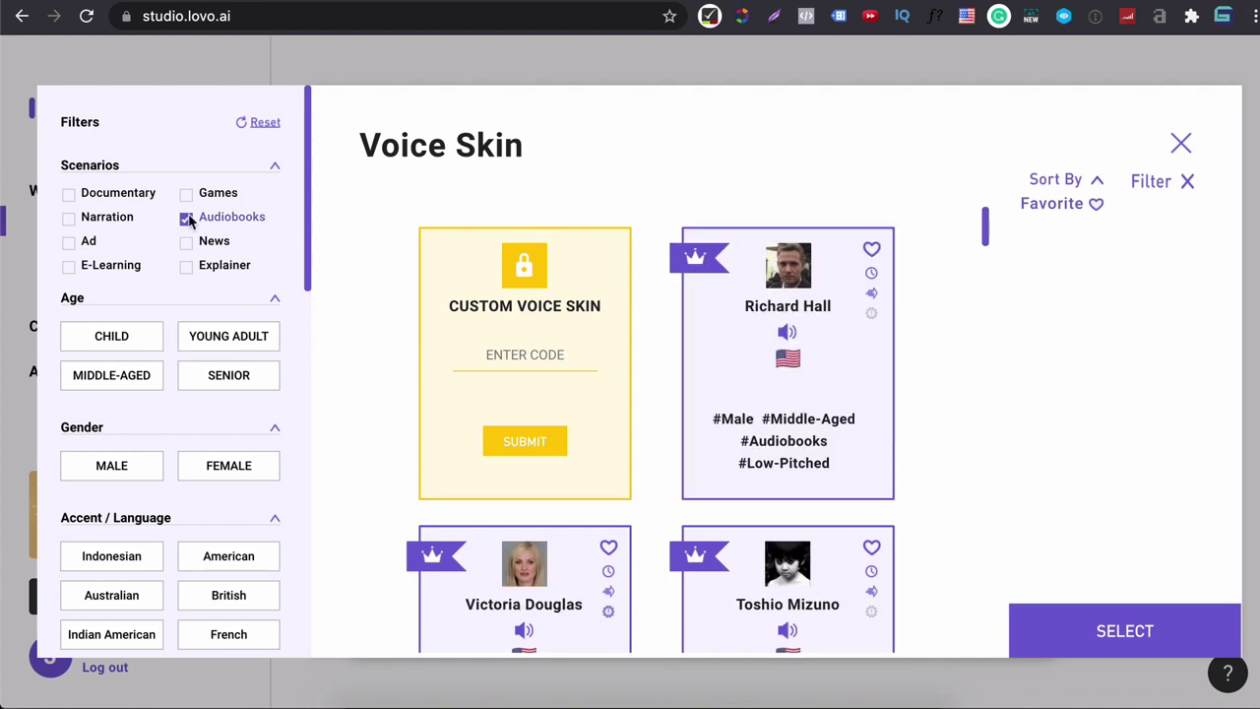
Narrow the voice skins to the Middle-Aged age group and the Male gender.
scroll(162, 301, down, 2)
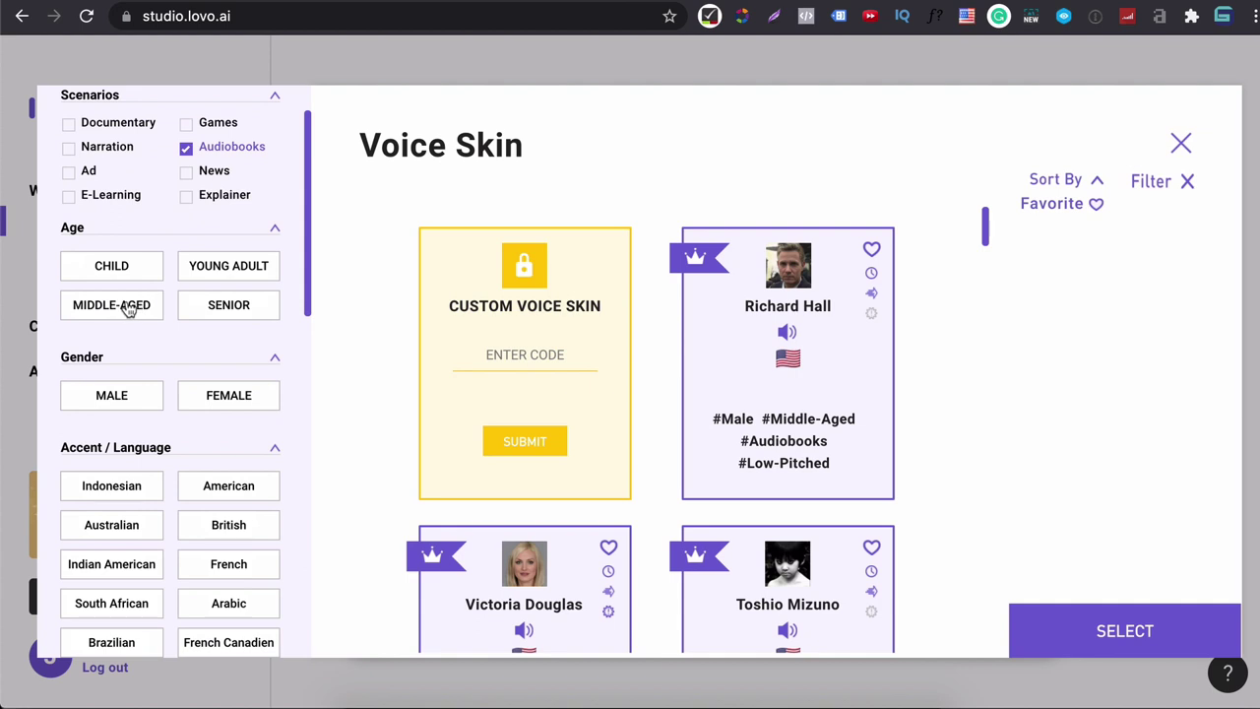
click(128, 309)
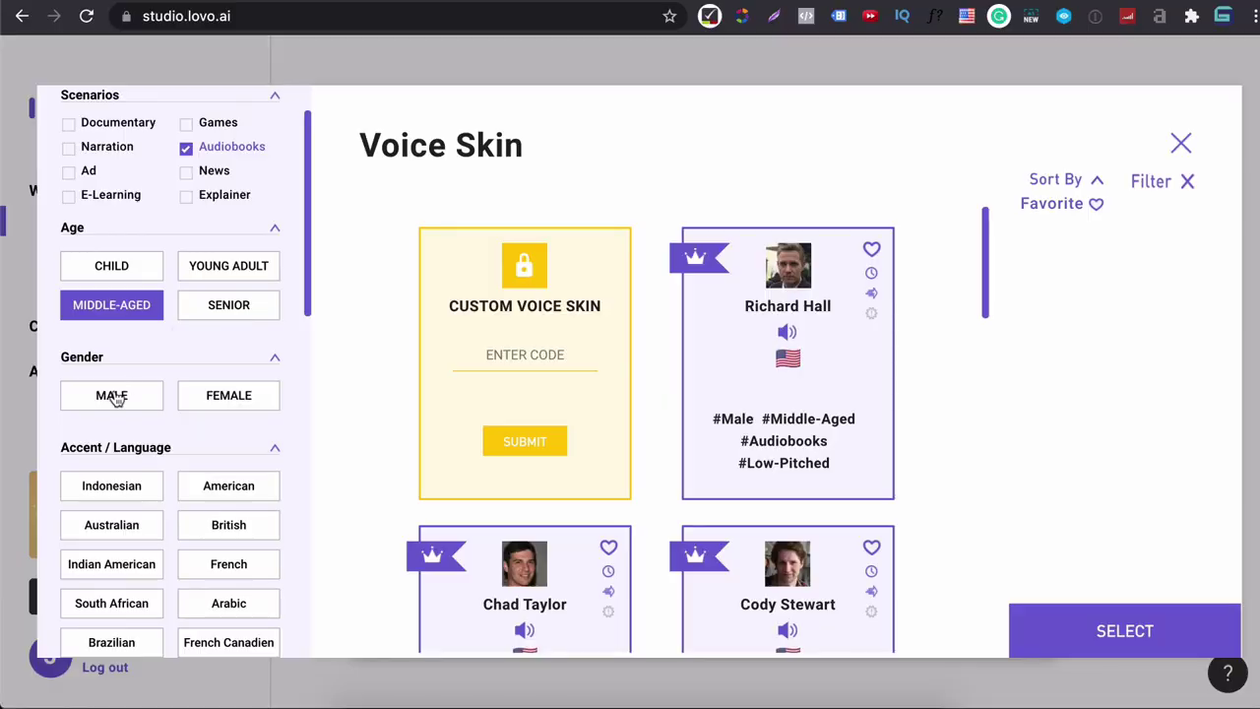
click(116, 398)
Try limiting the voice skins to the British accent and clear that filter again.
scroll(180, 408, down, 3)
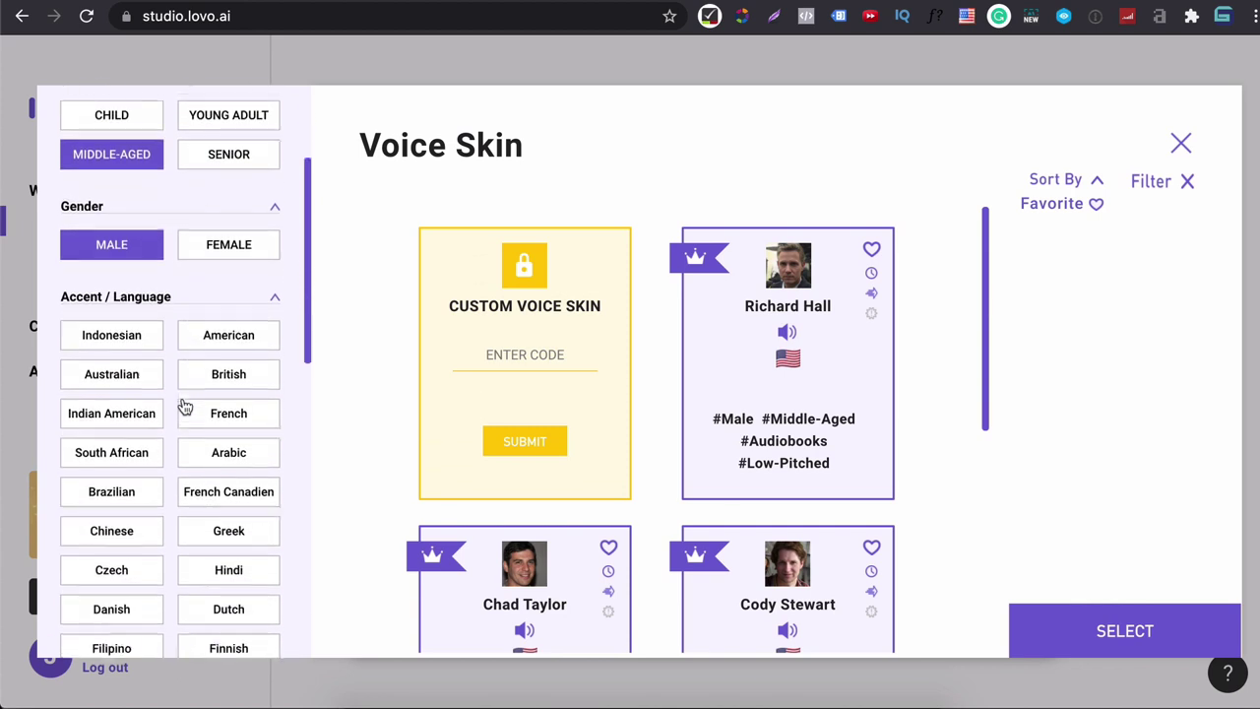
click(229, 359)
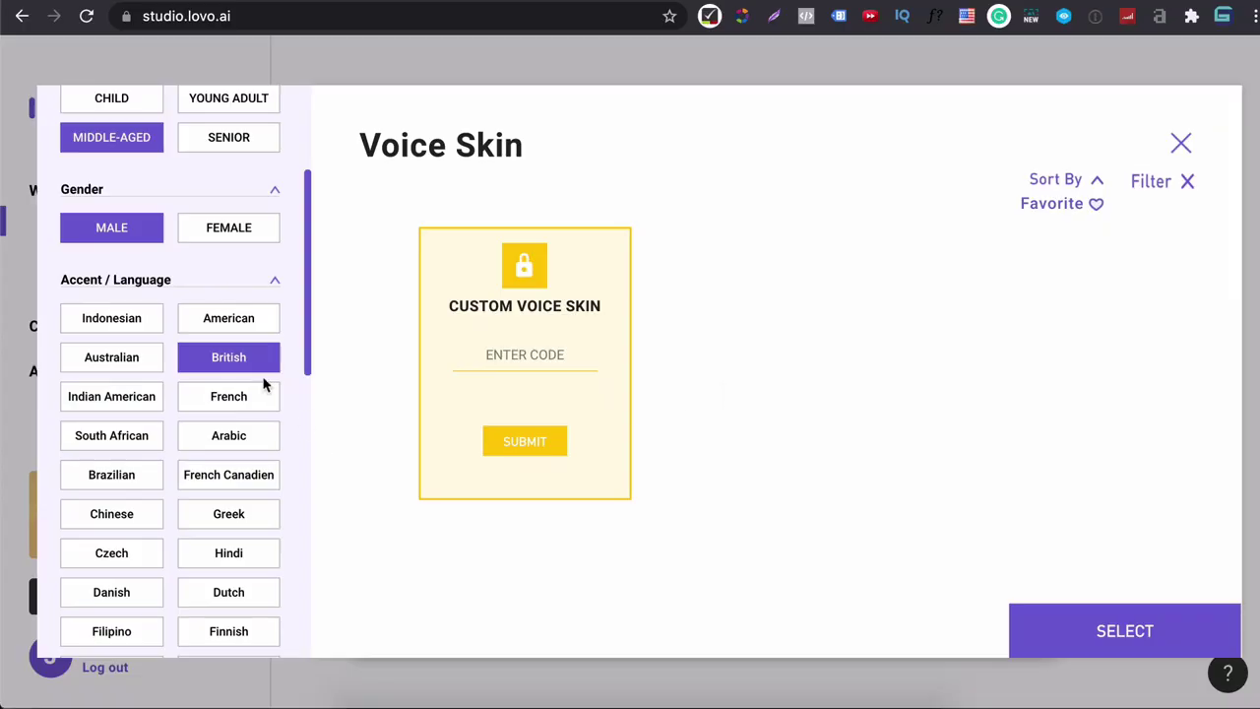
click(228, 360)
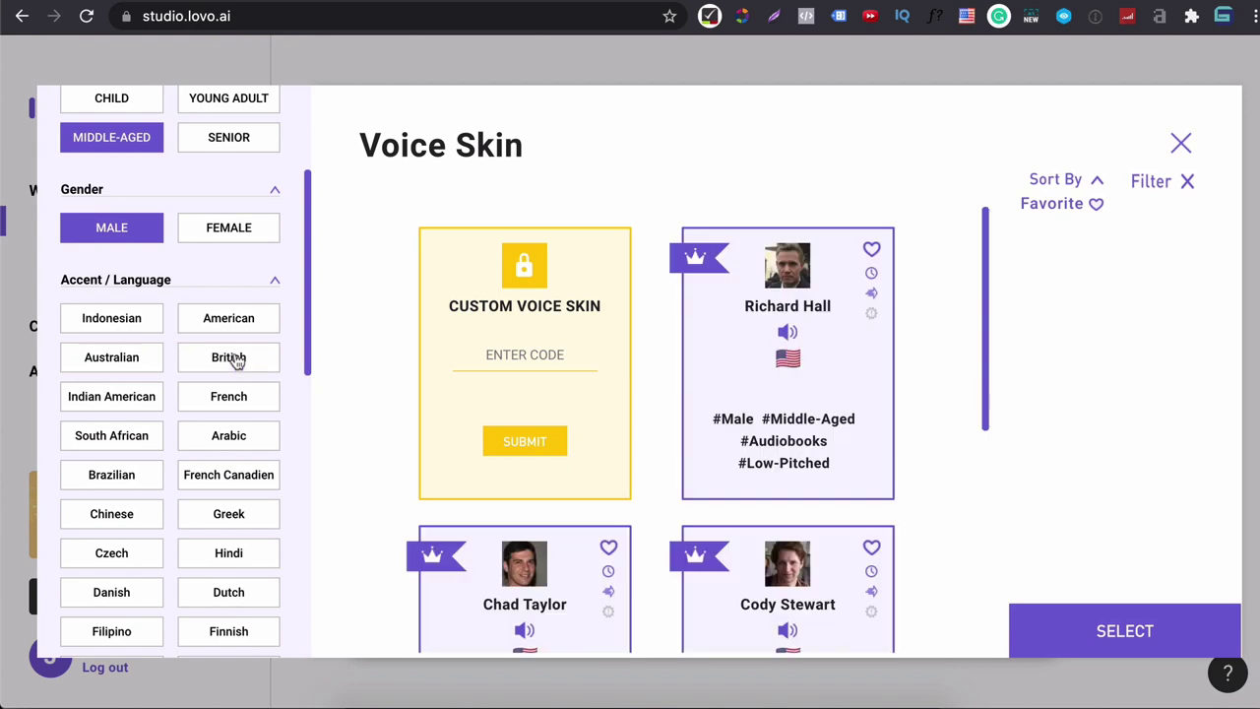
Limit the voice skins to the American accent and the Premium level.
click(232, 327)
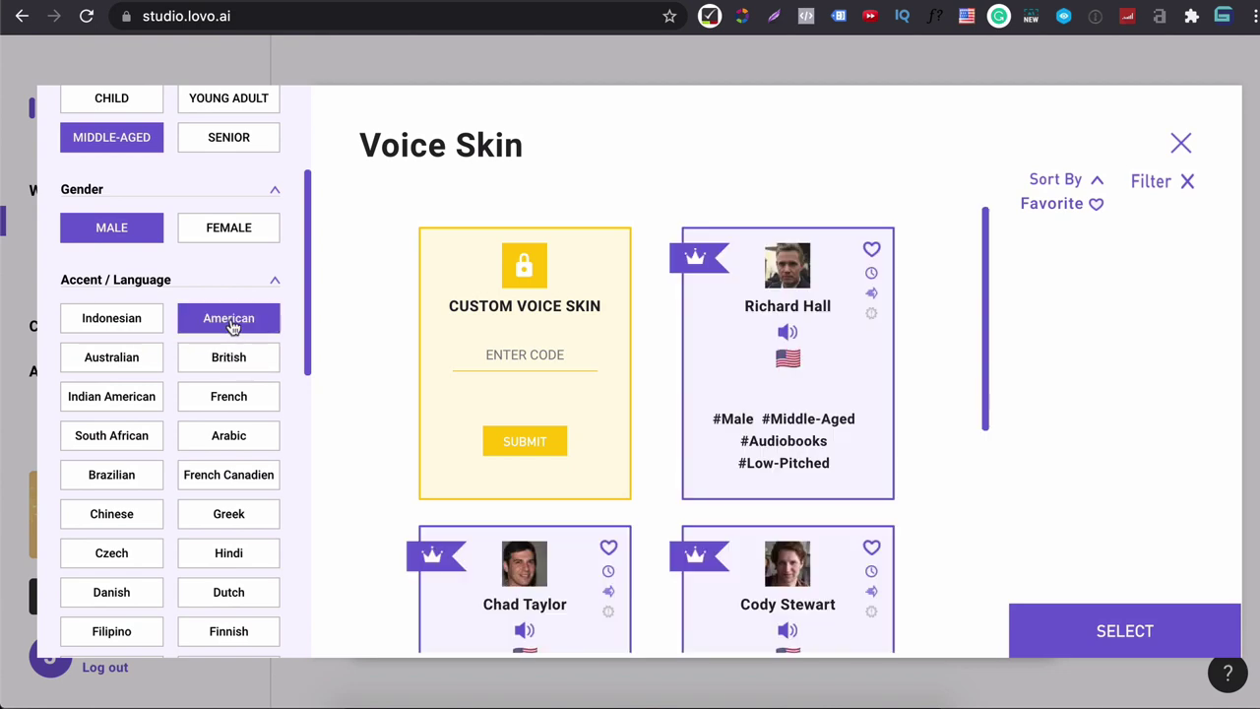
click(275, 282)
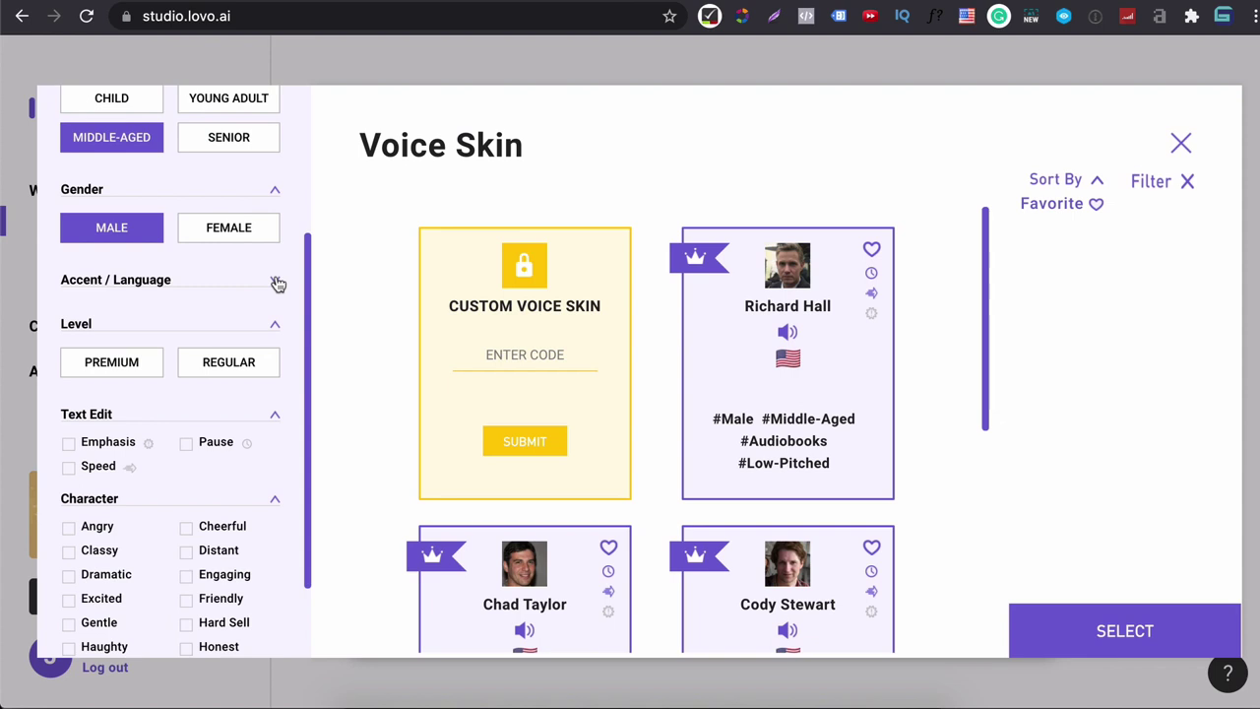
scroll(222, 325, down, 1)
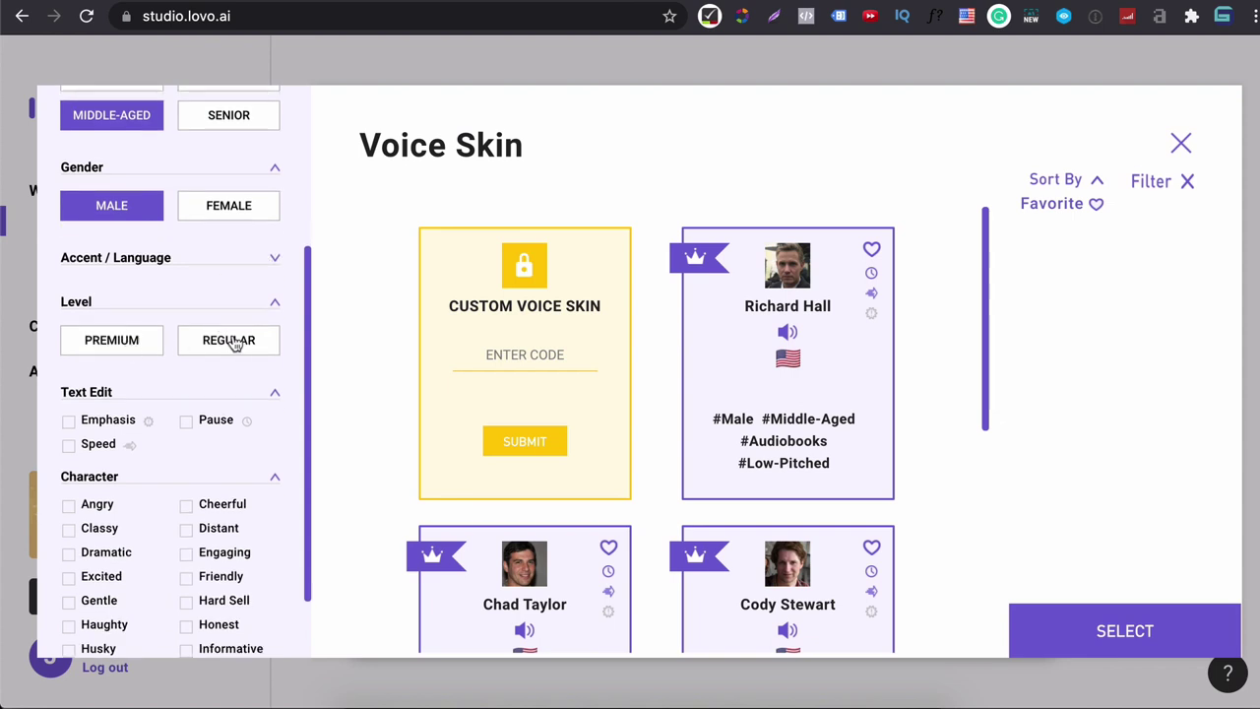
click(105, 345)
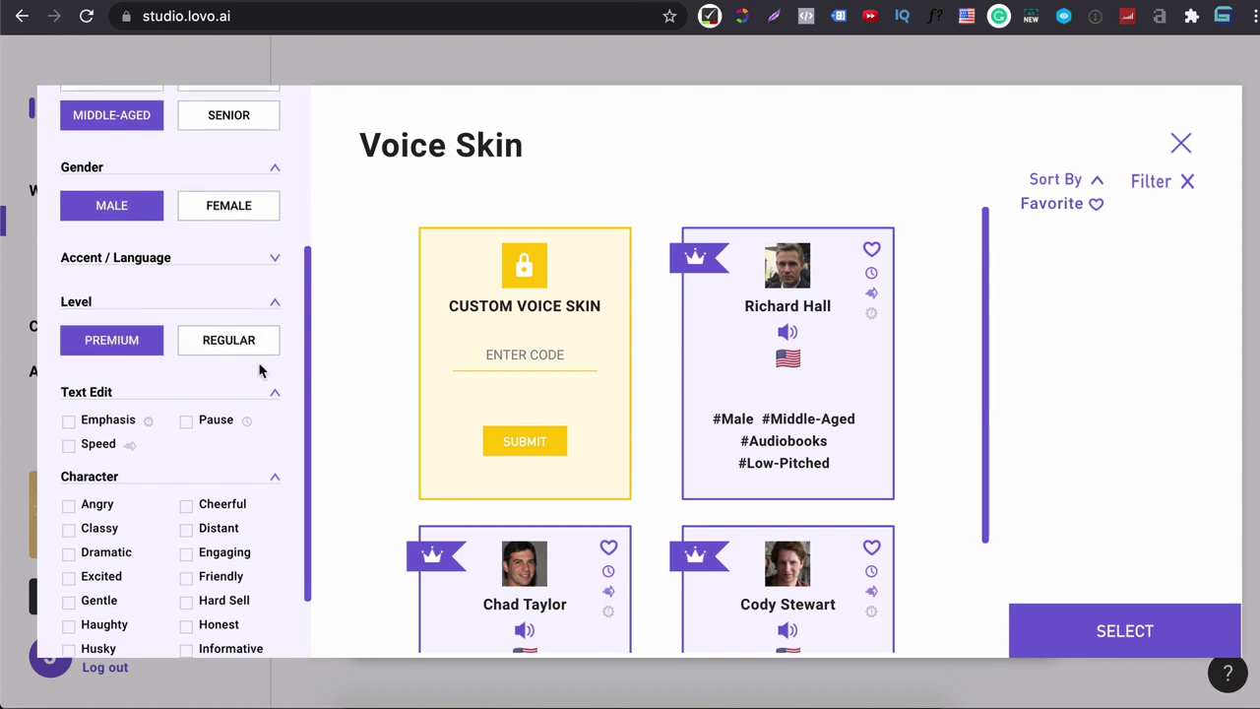
Try the Gentle, Friendly, Hard Sell, Informative, Ominous and Sad character filters one at a time, clearing each again.
scroll(261, 370, down, 4)
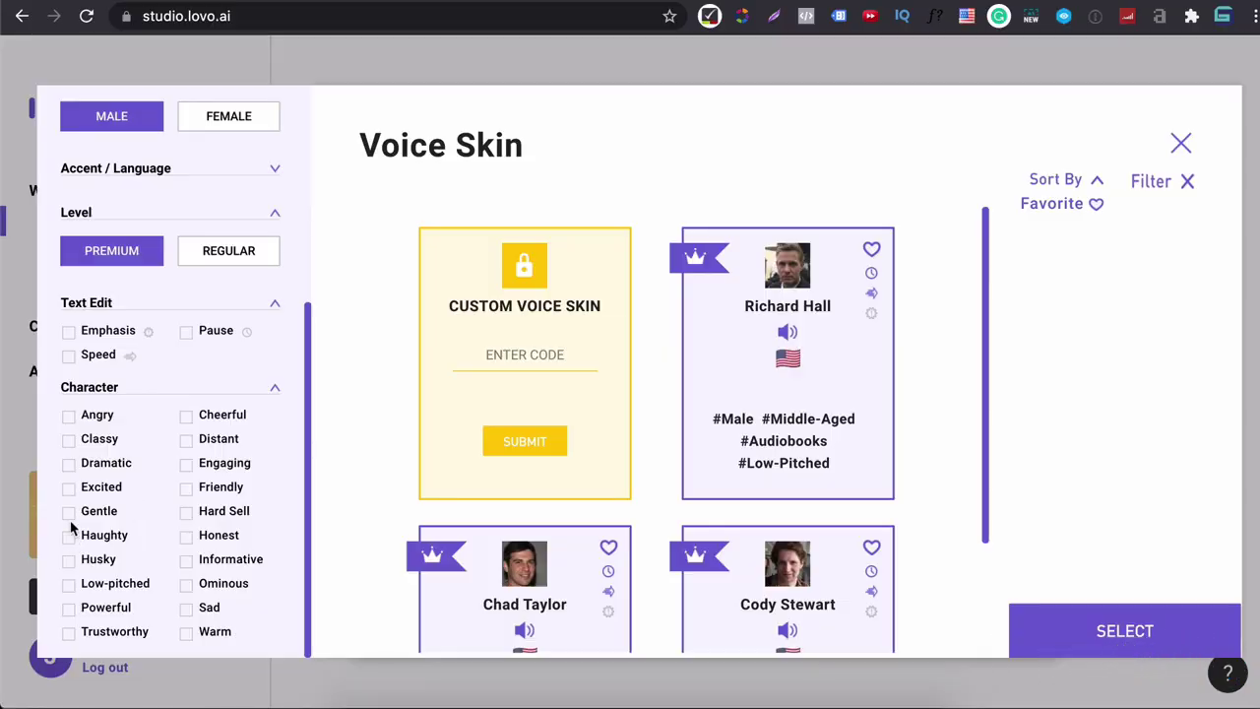
click(69, 513)
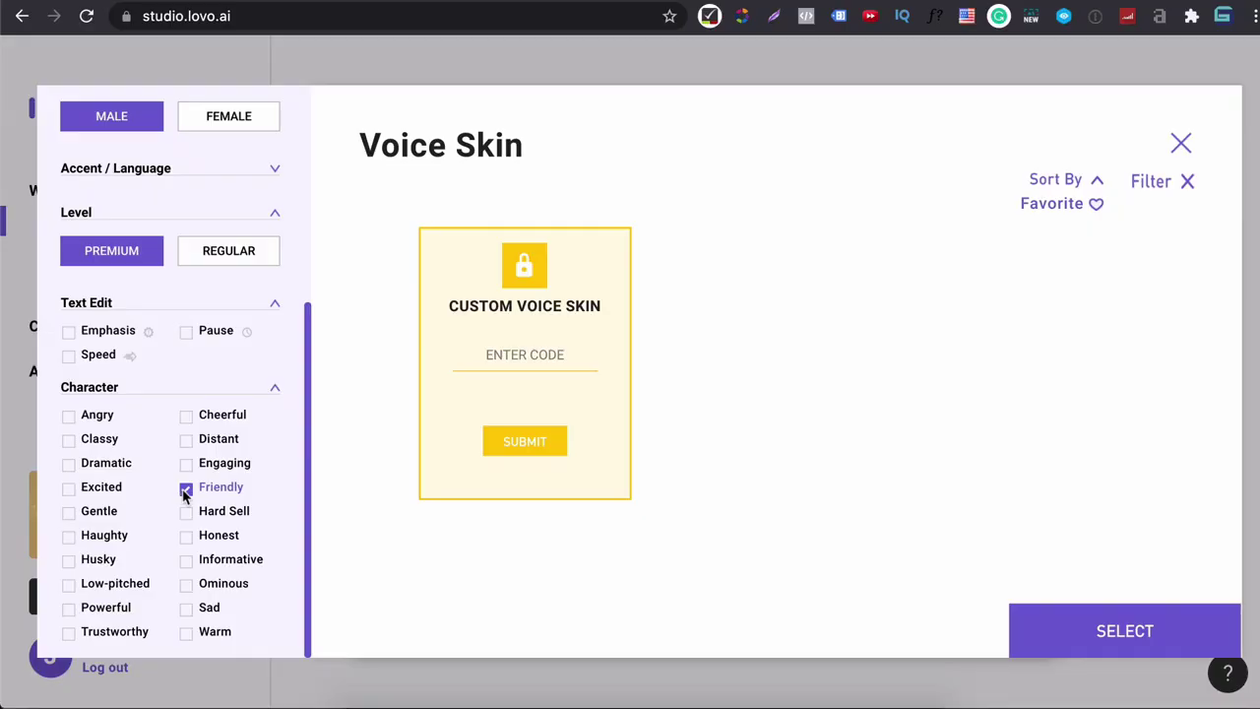
click(183, 488)
click(185, 513)
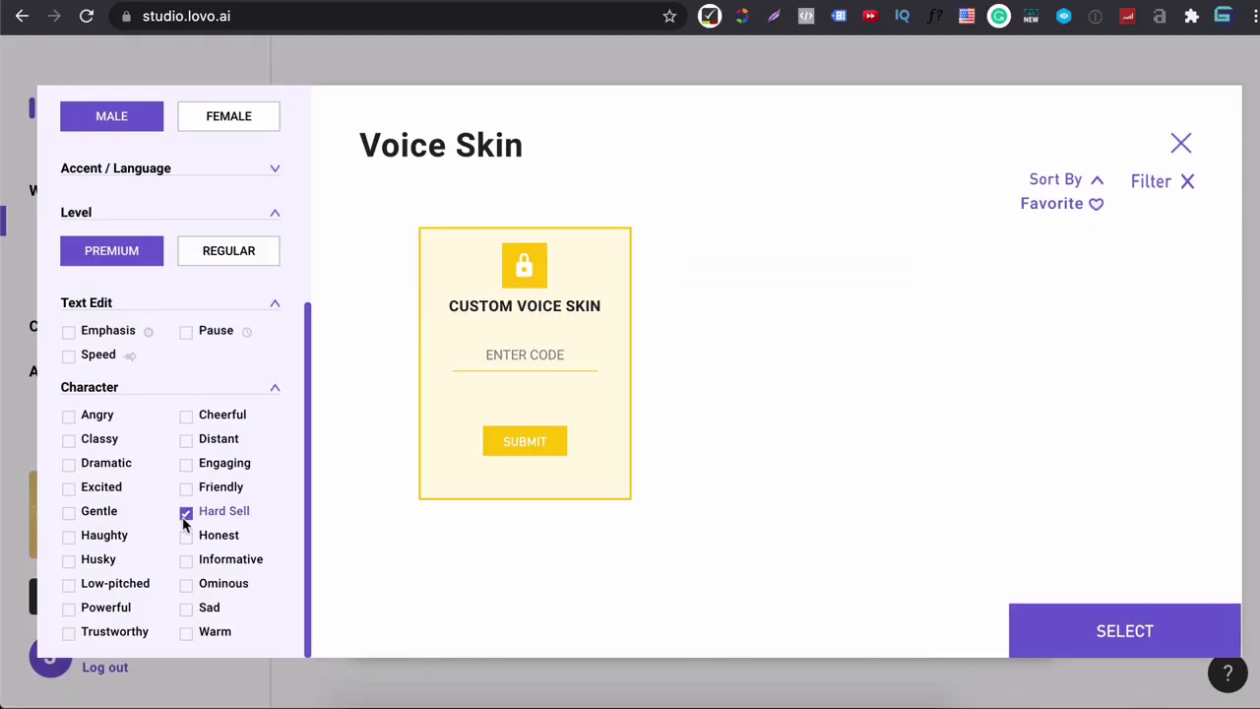
click(186, 518)
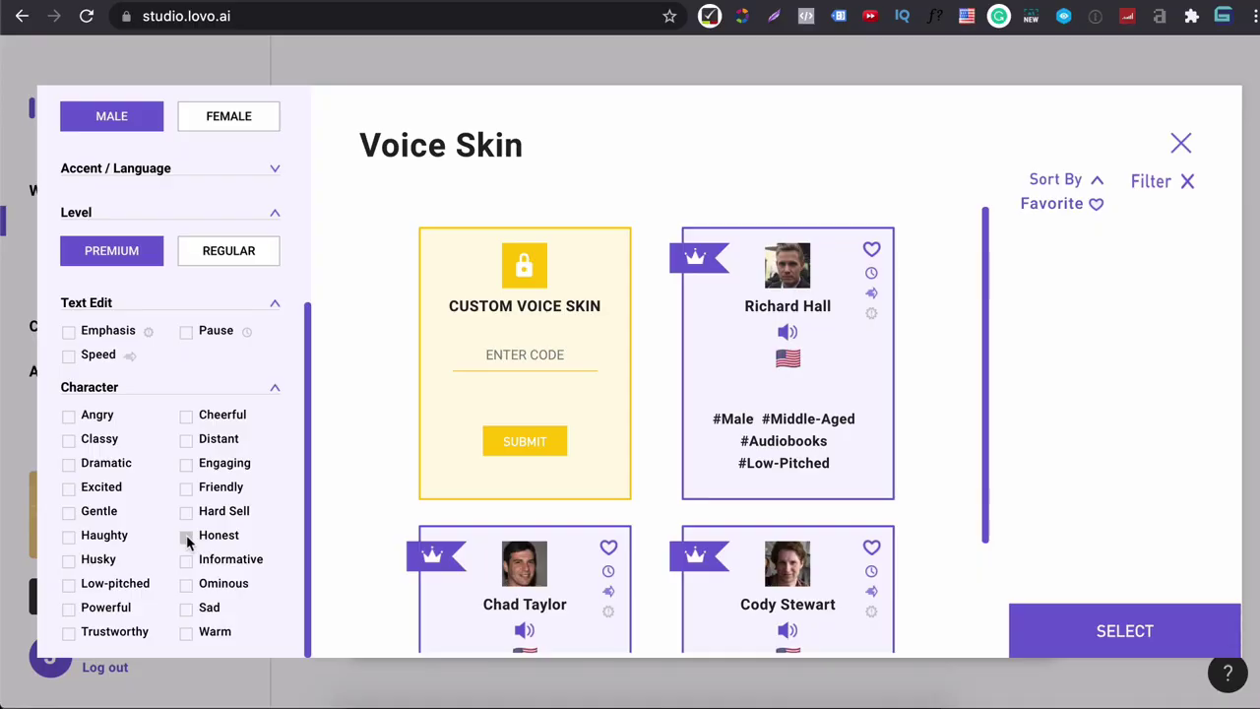
click(187, 561)
click(186, 561)
click(187, 585)
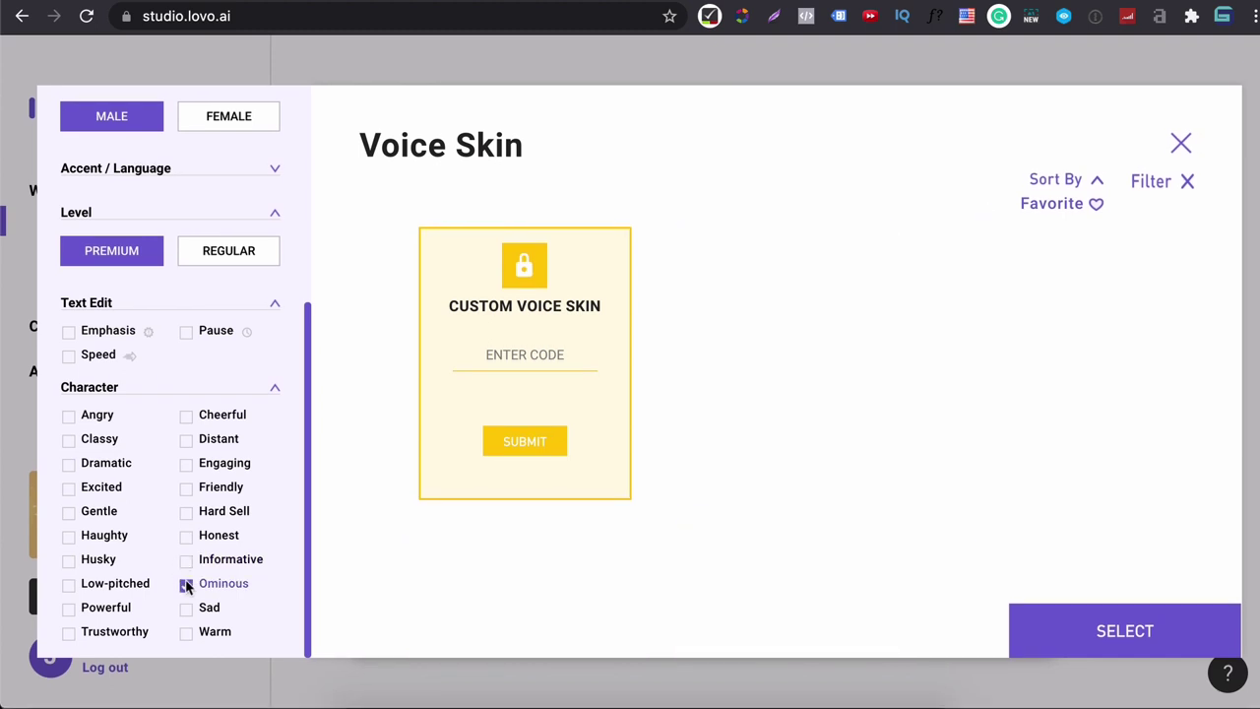
click(187, 585)
click(187, 609)
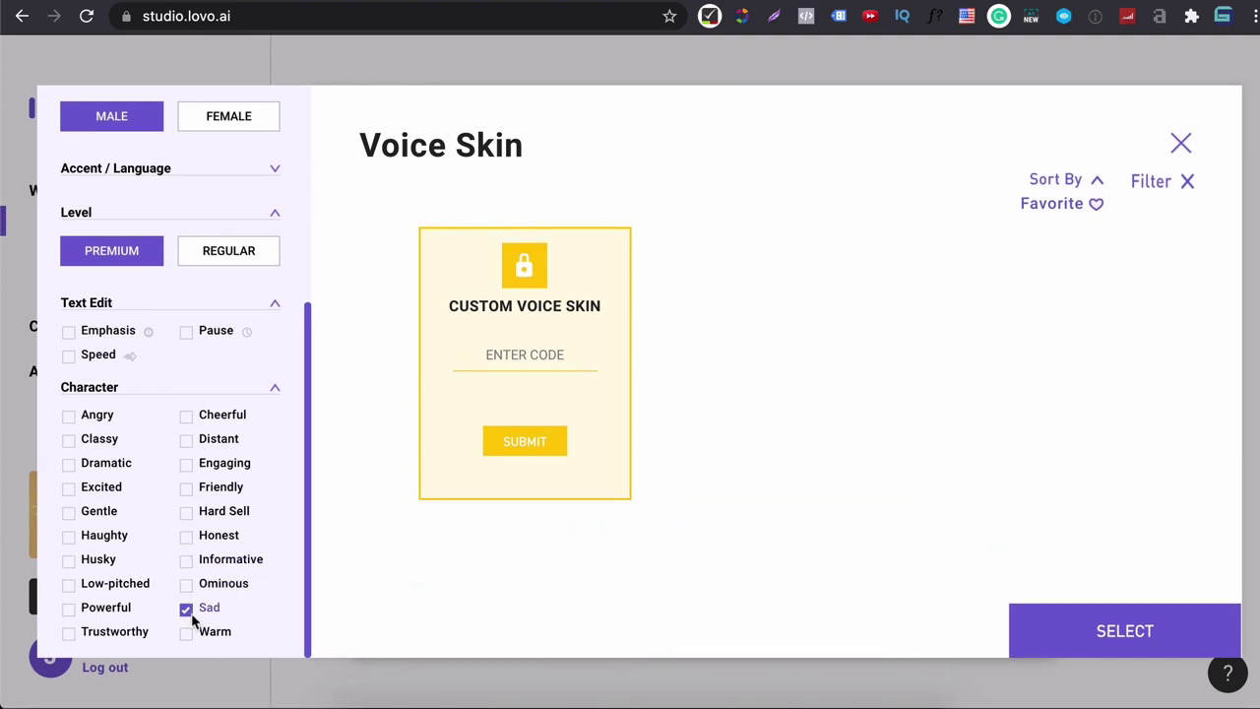
click(187, 609)
Filter the voice skins by the Warm, Trustworthy and Powerful characters.
click(187, 633)
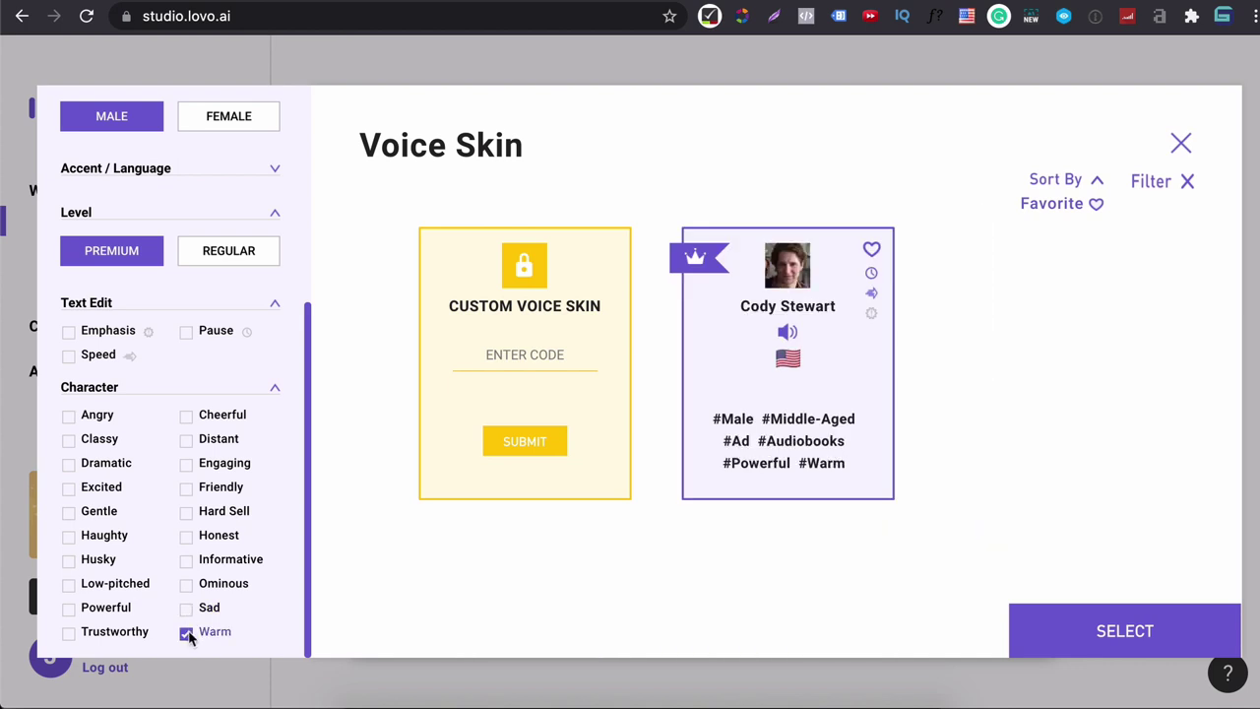
click(69, 609)
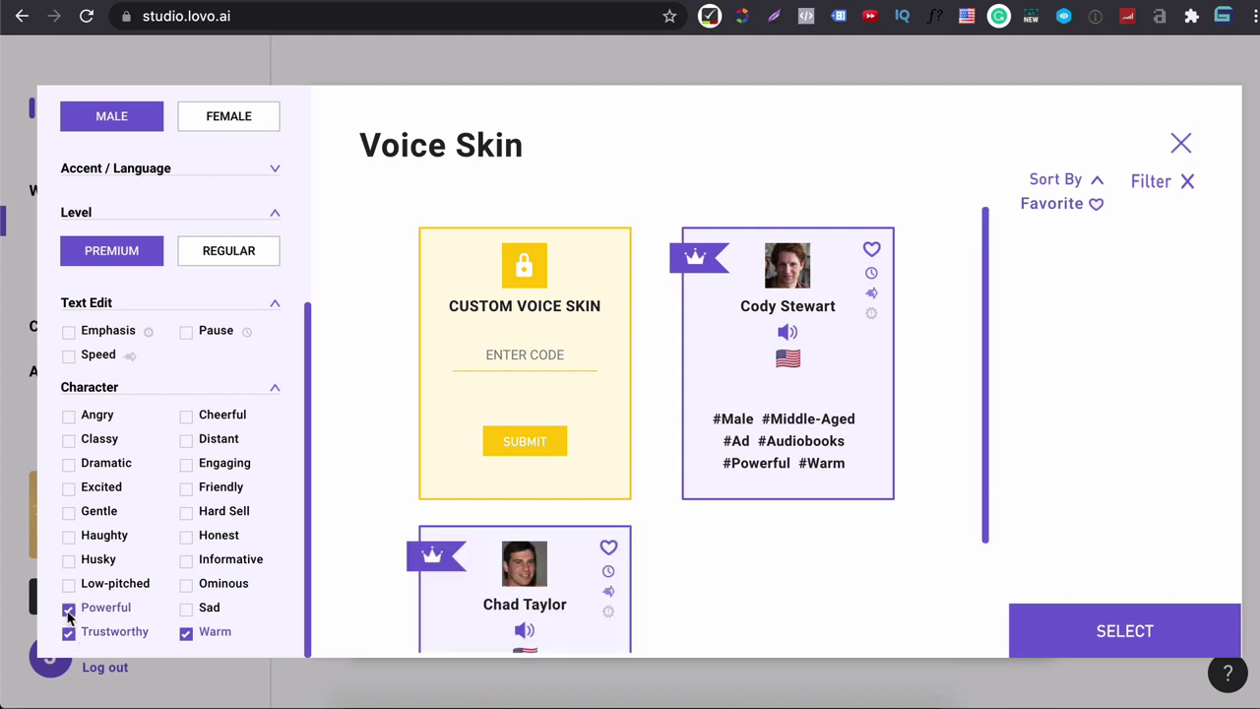
Apply the voice tagged Ad, Audiobooks, Powerful and Warm to the script and play the greeting with it.
scroll(652, 514, down, 3)
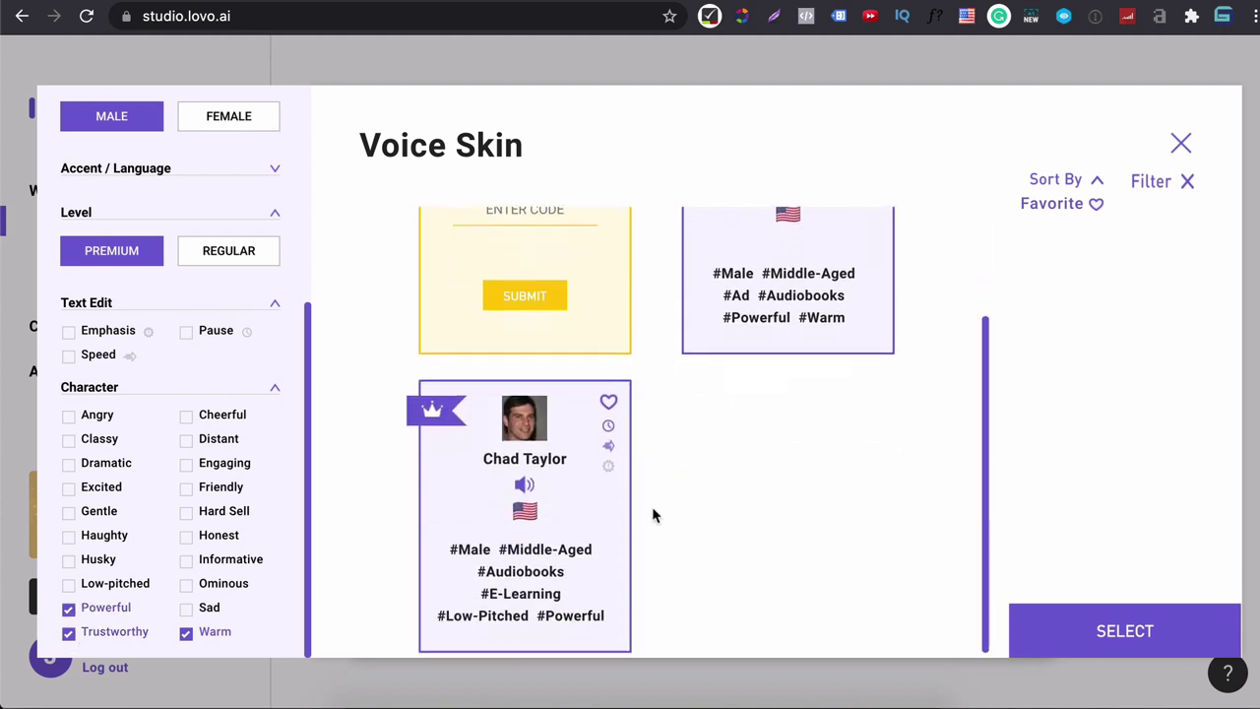
scroll(652, 514, up, 3)
scroll(652, 512, down, 2)
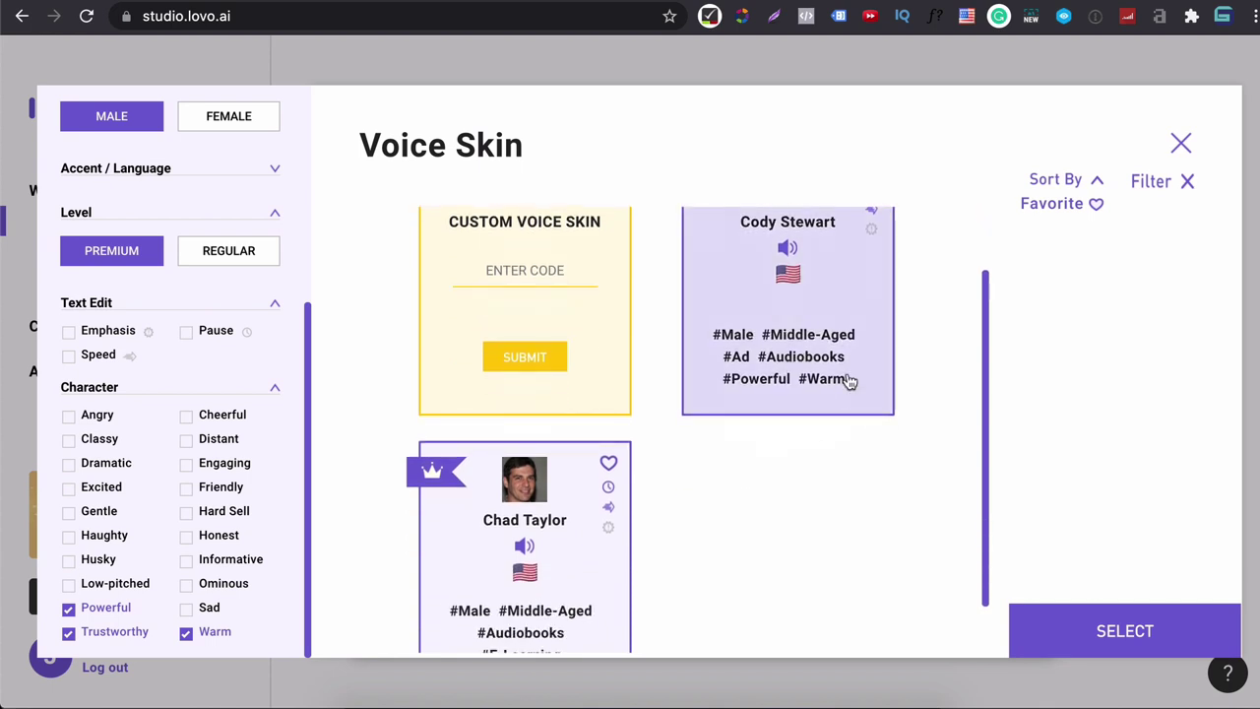
scroll(768, 433, down, 1)
scroll(703, 581, up, 2)
scroll(703, 581, up, 1)
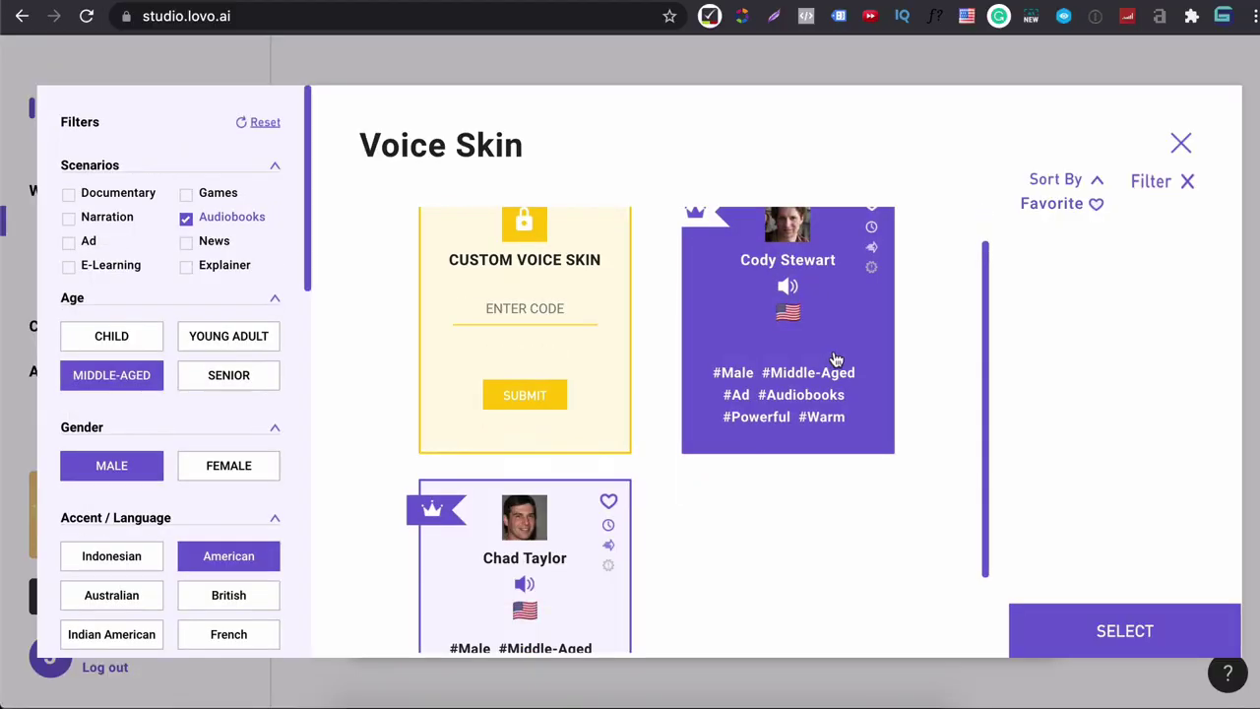
scroll(891, 358, up, 2)
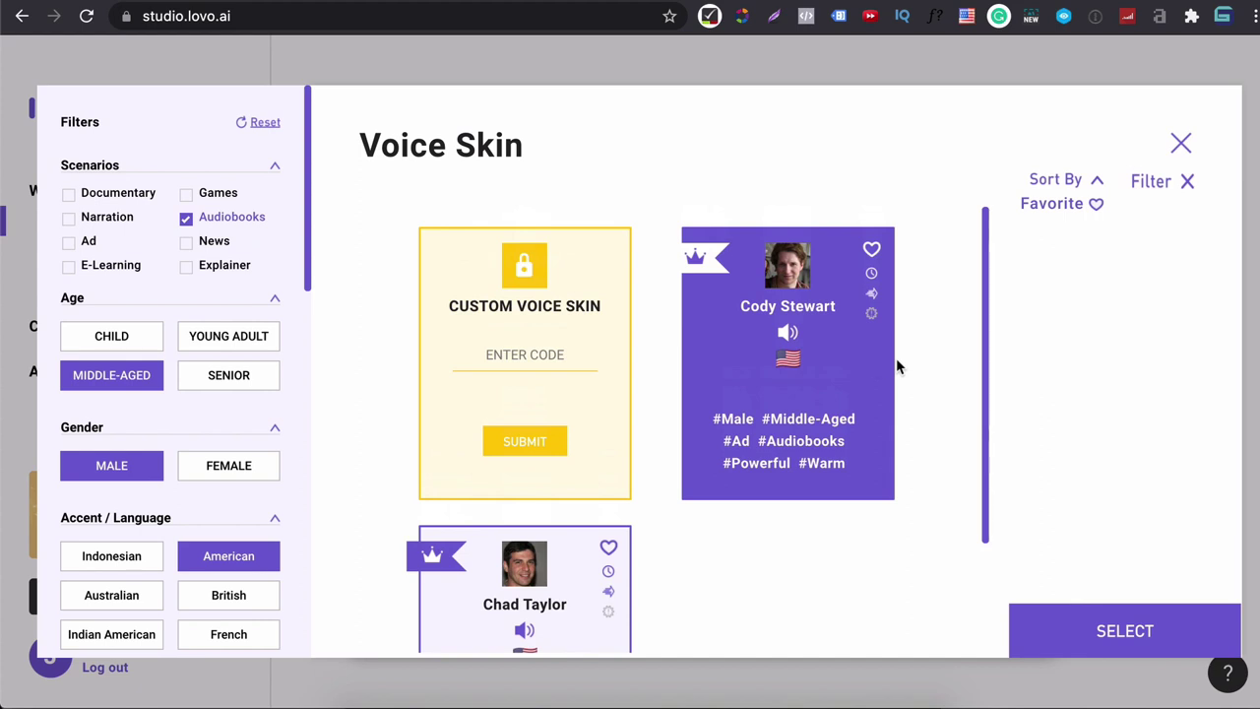
click(1127, 635)
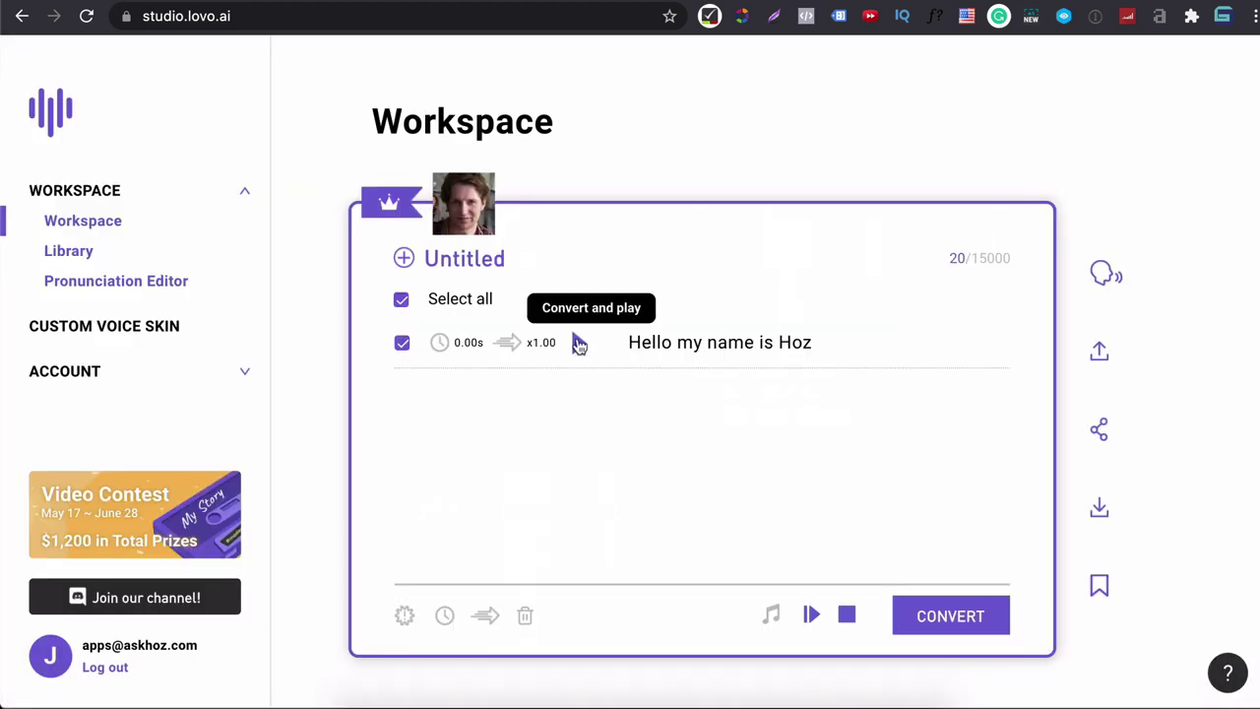
click(579, 342)
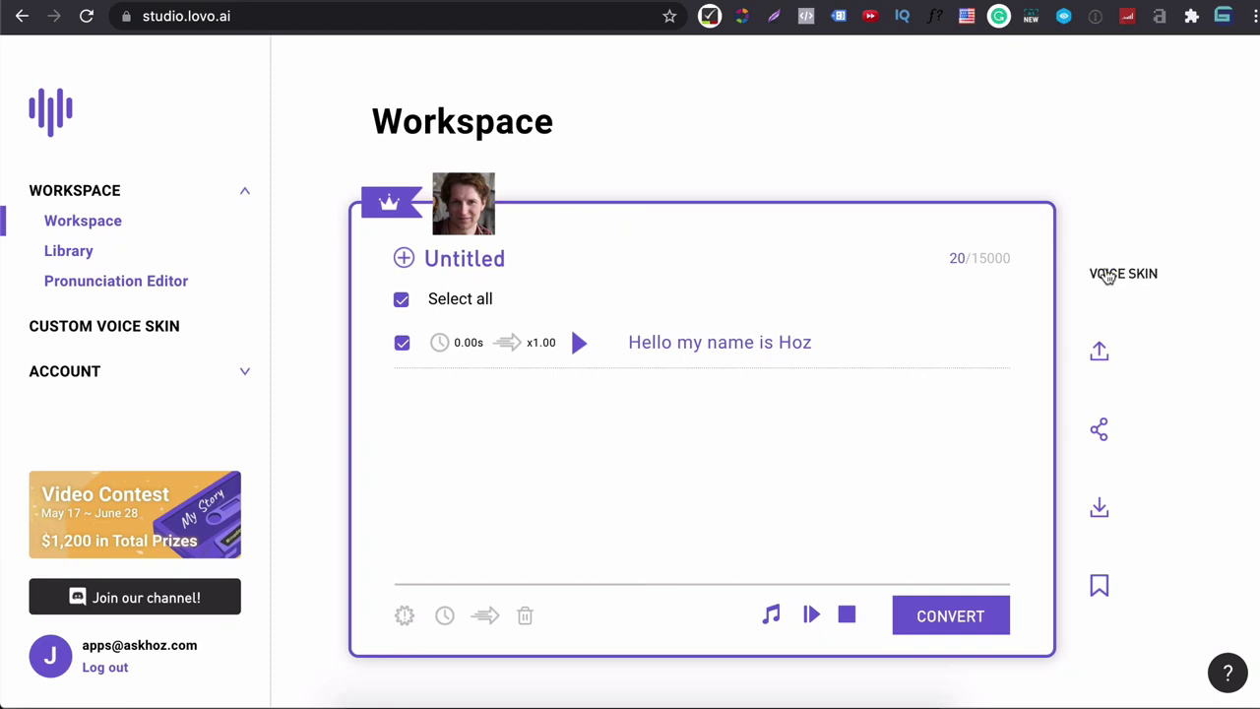
Switch the script to the voice tagged E-Learning, Low-Pitched and Powerful, and play the greeting with it.
click(1102, 275)
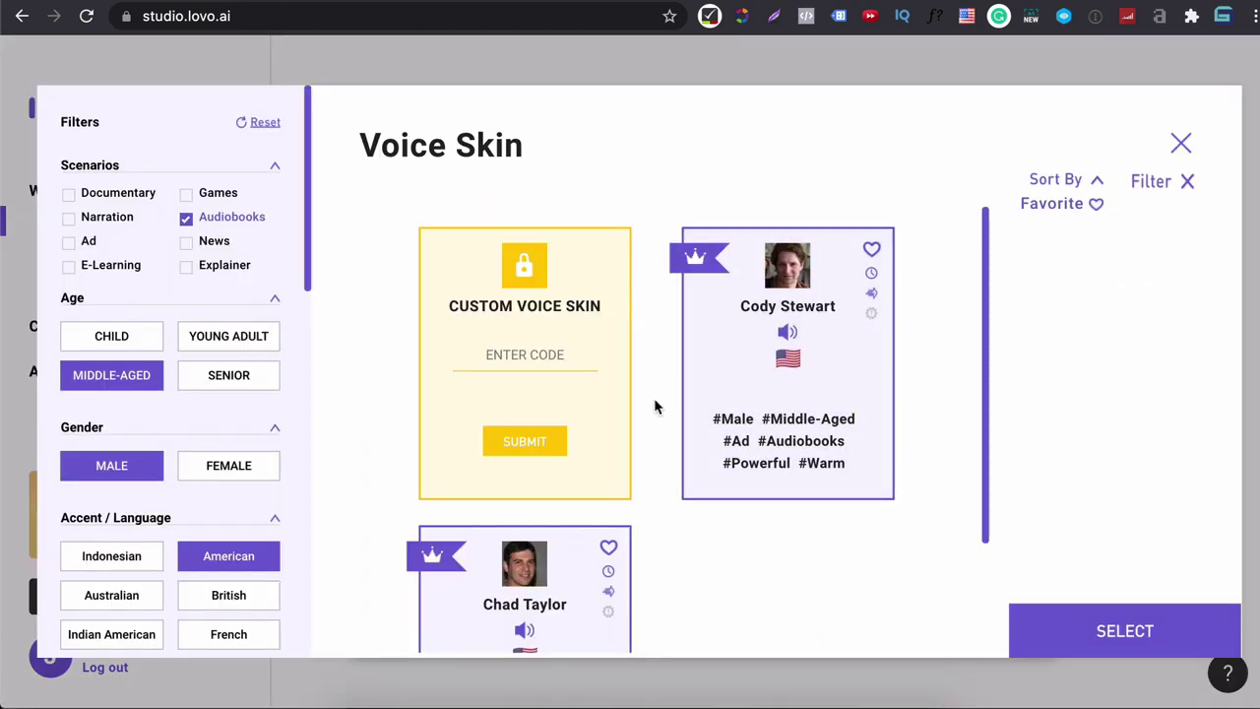
scroll(656, 406, down, 3)
click(529, 520)
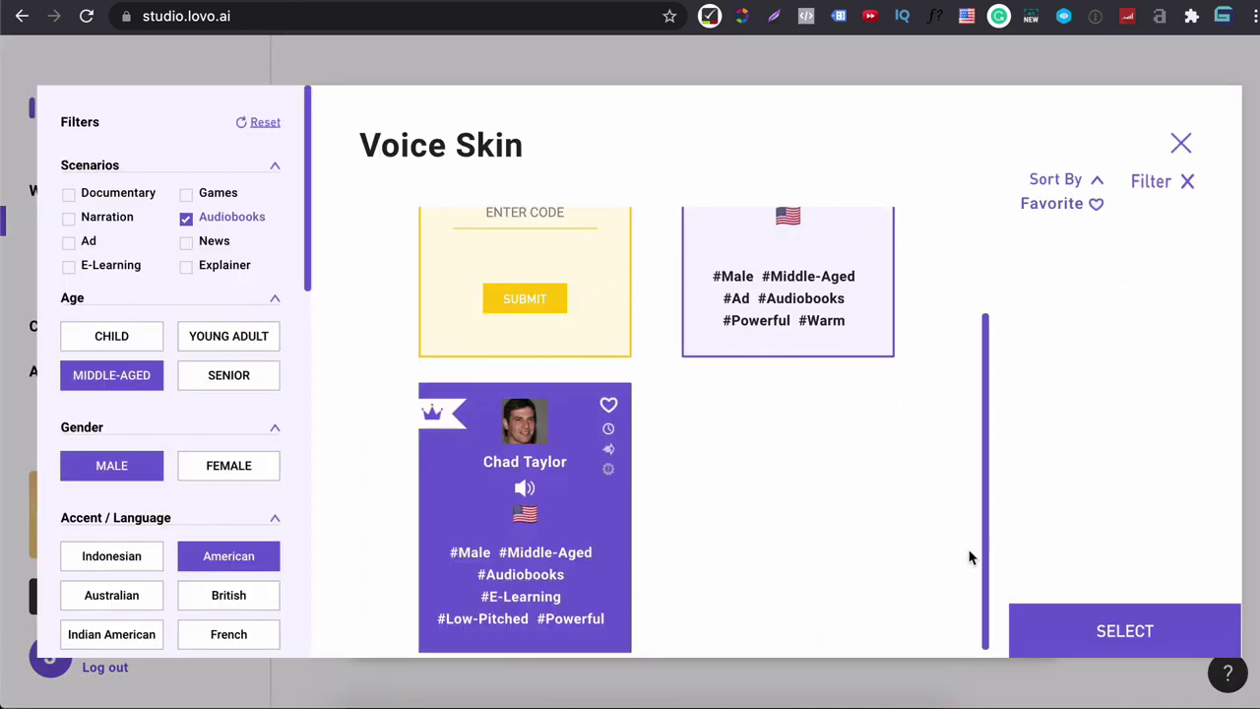
click(1137, 638)
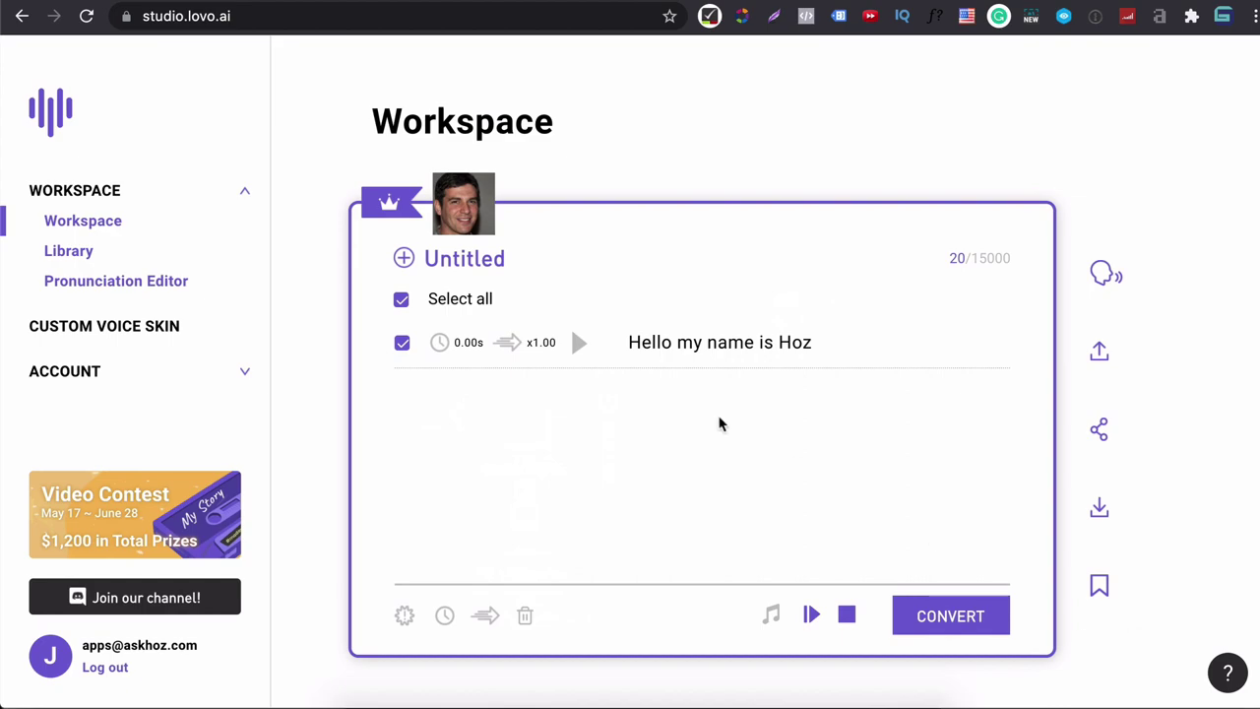
click(579, 342)
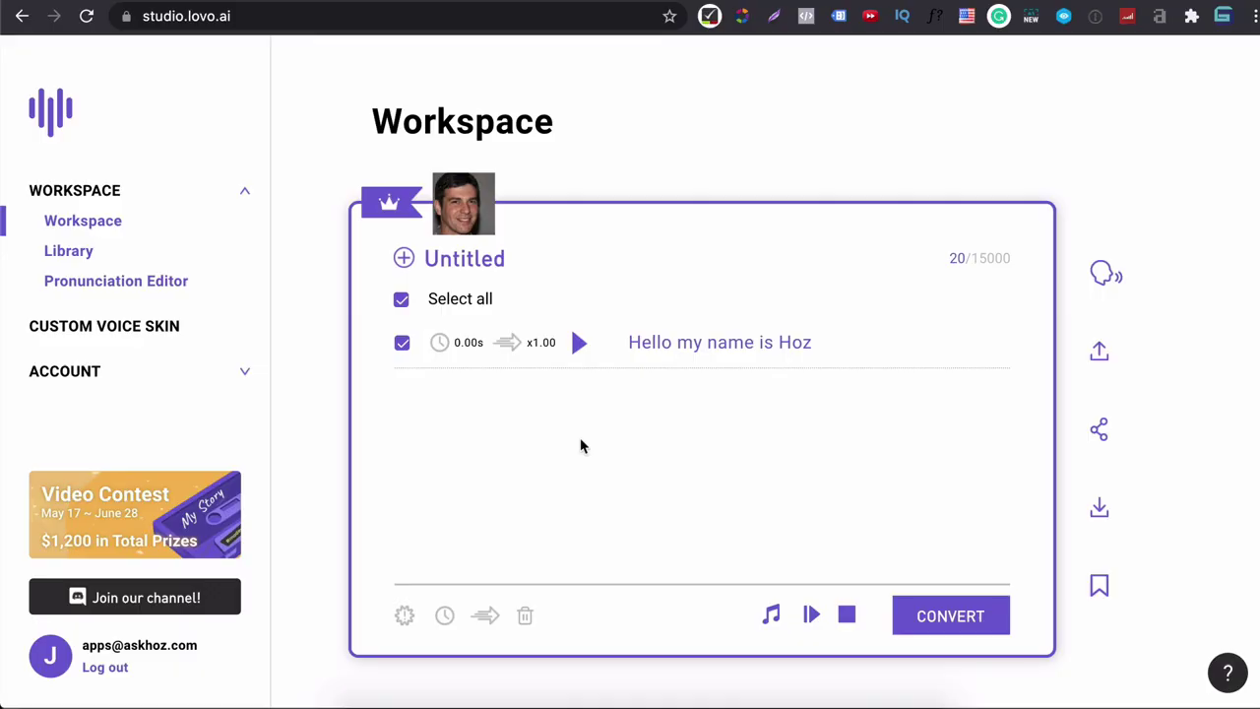
click(580, 342)
Add a comma after "Hello" and an exclamation mark at the sentence's end, replaying the line after each edit.
click(671, 342)
text(,)
click(578, 343)
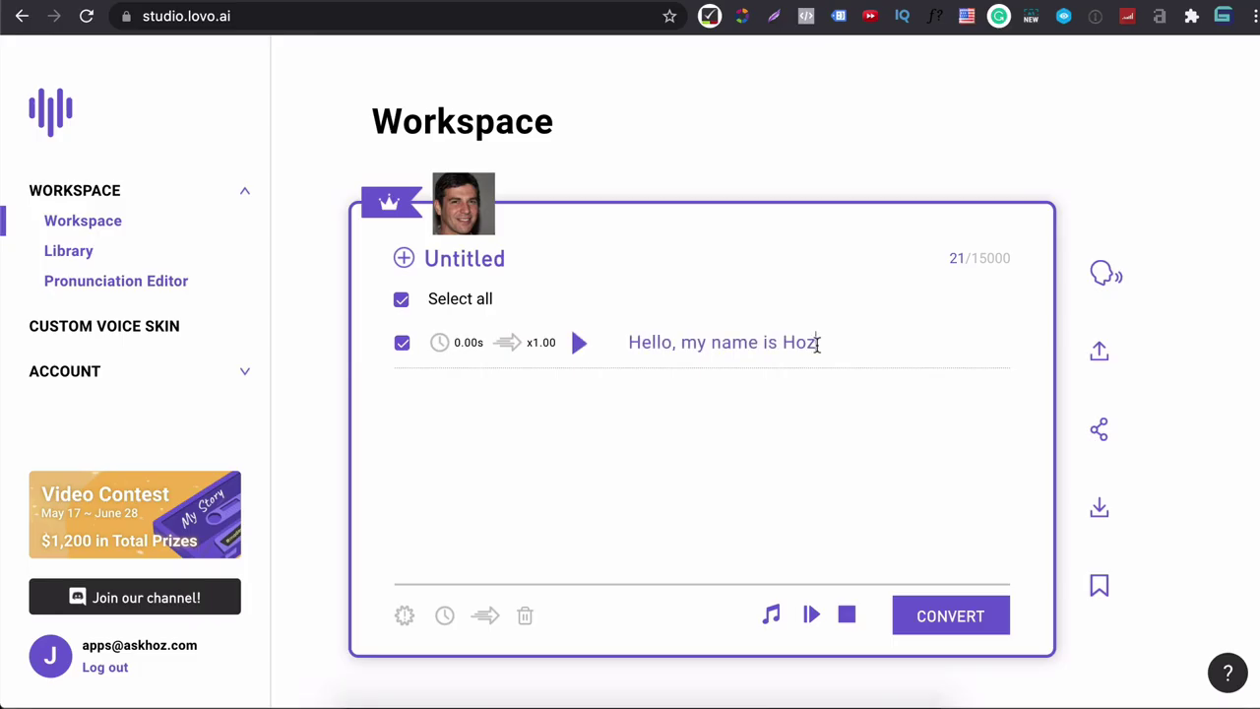
text(!)
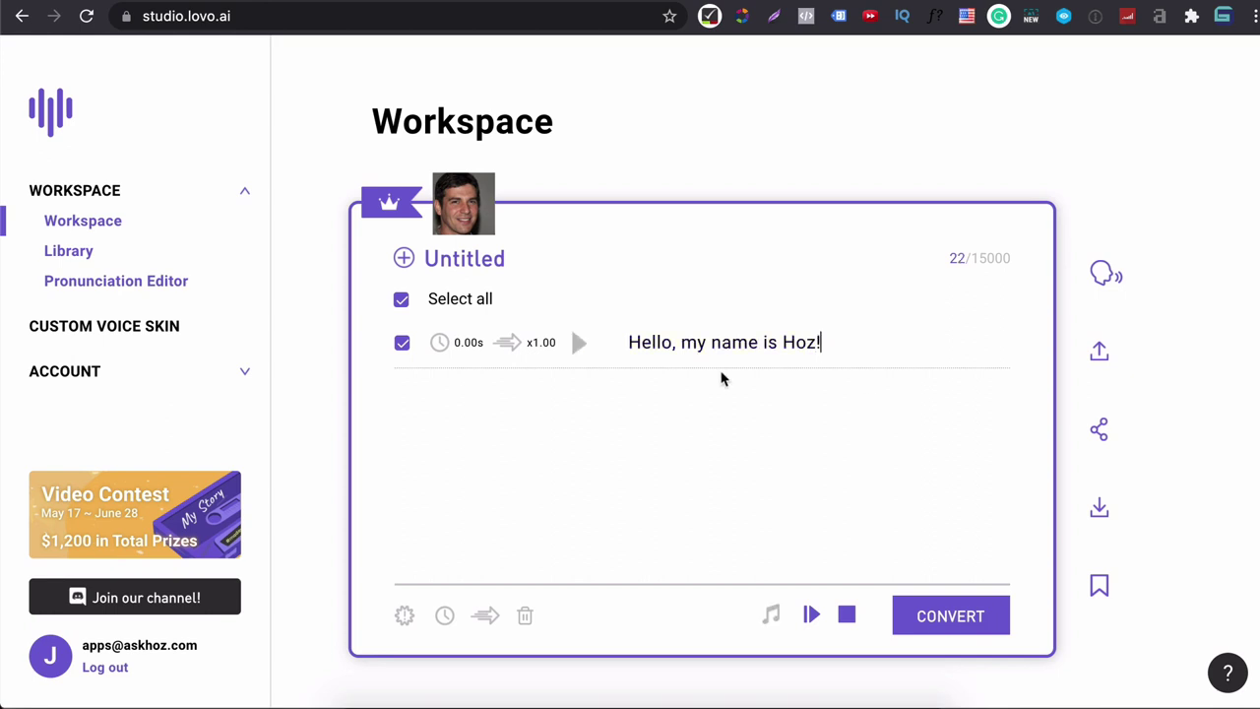
click(580, 342)
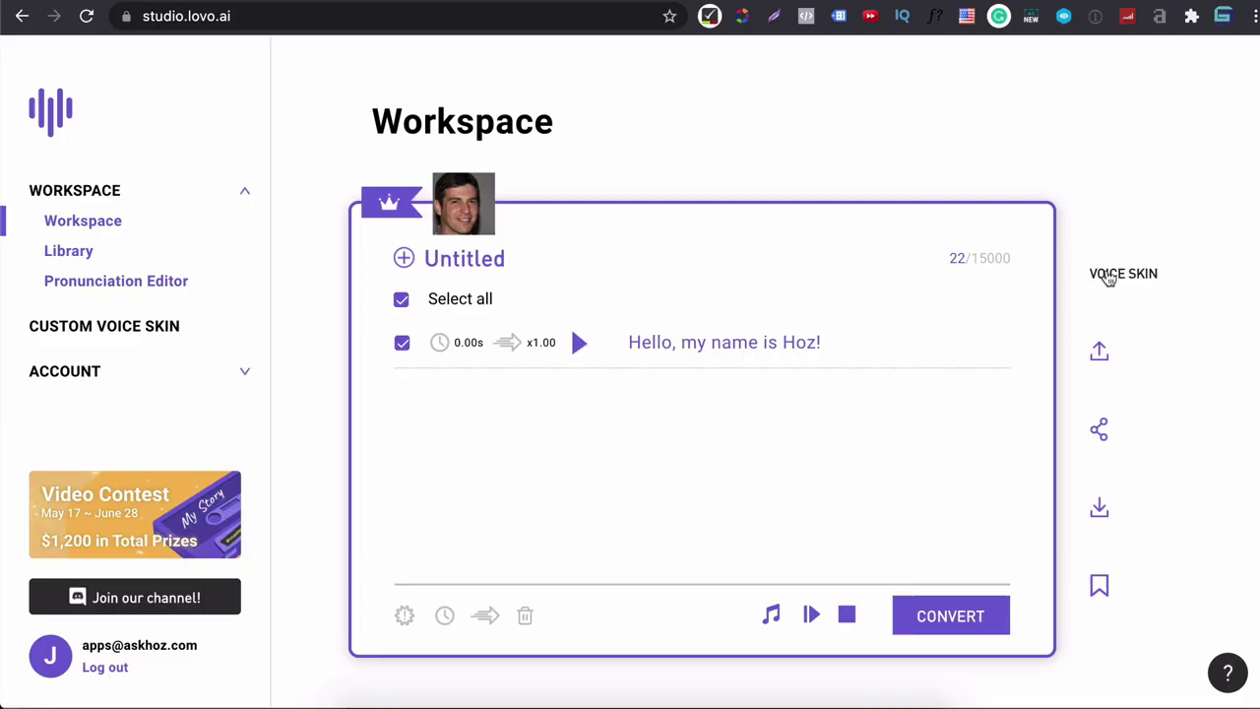
Reopen the voice skins, clear the Powerful, Trustworthy and Warm character filters, and look over the listed voices.
click(1108, 276)
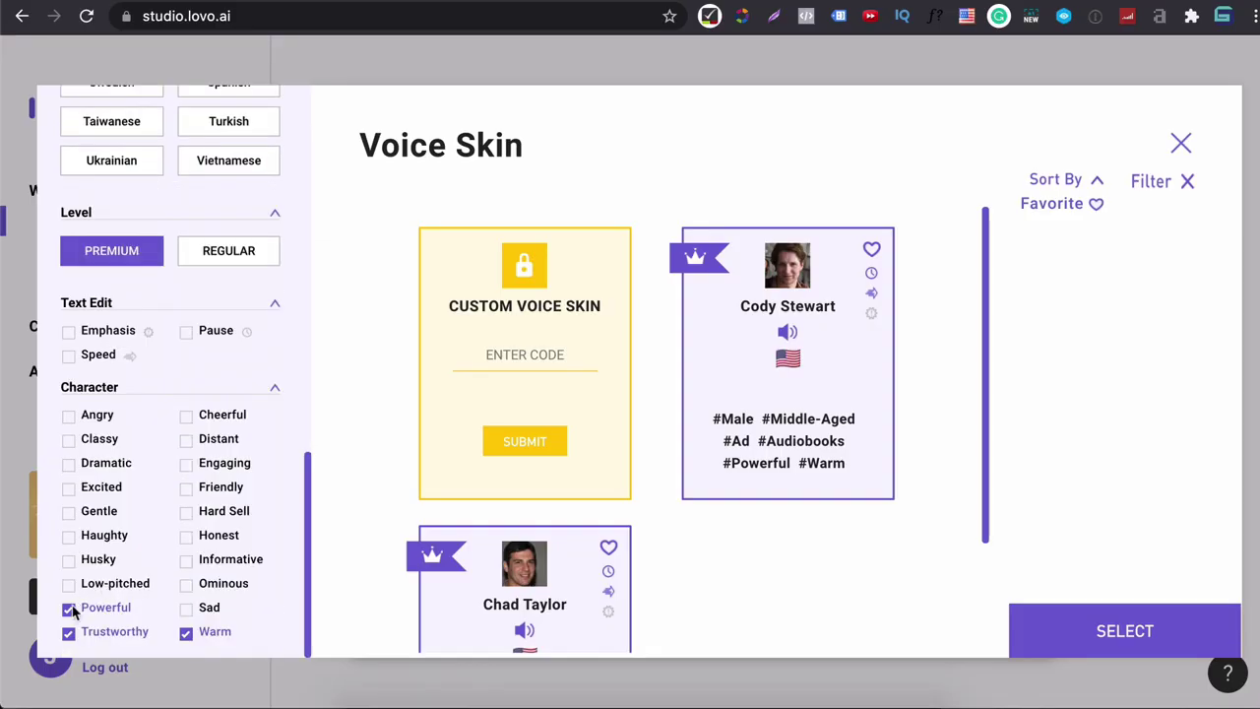
click(69, 609)
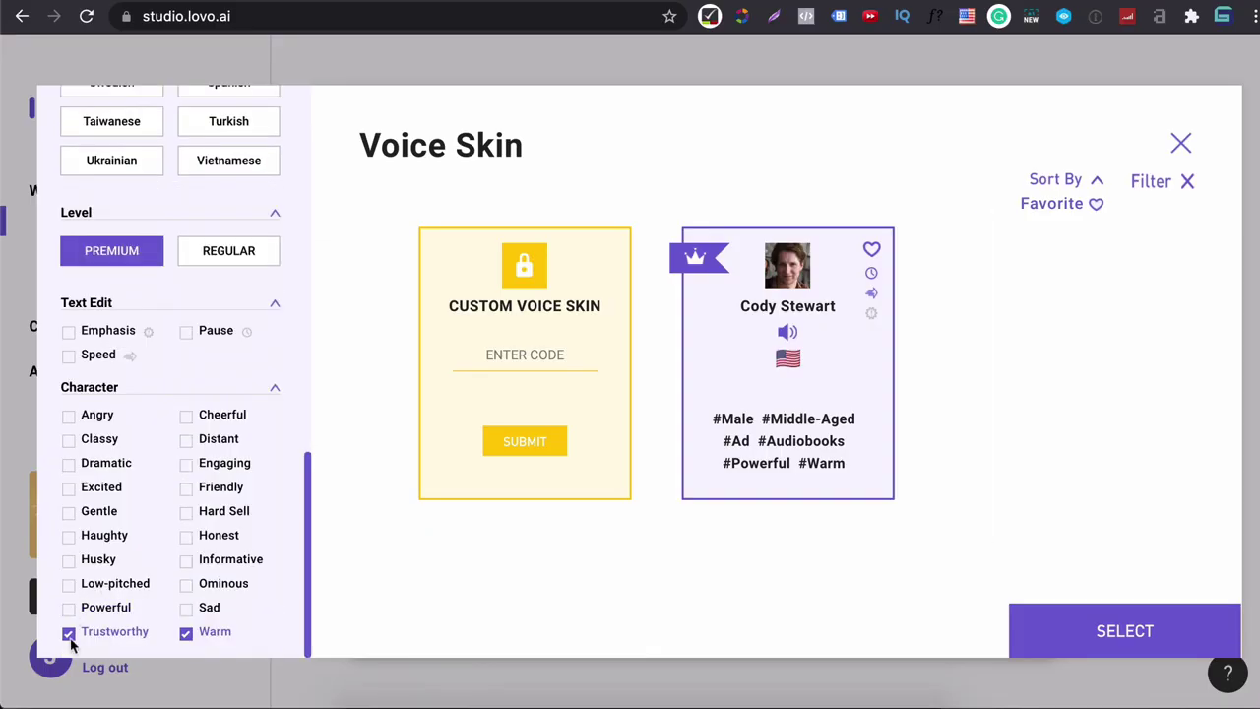
click(185, 635)
scroll(197, 522, up, 10)
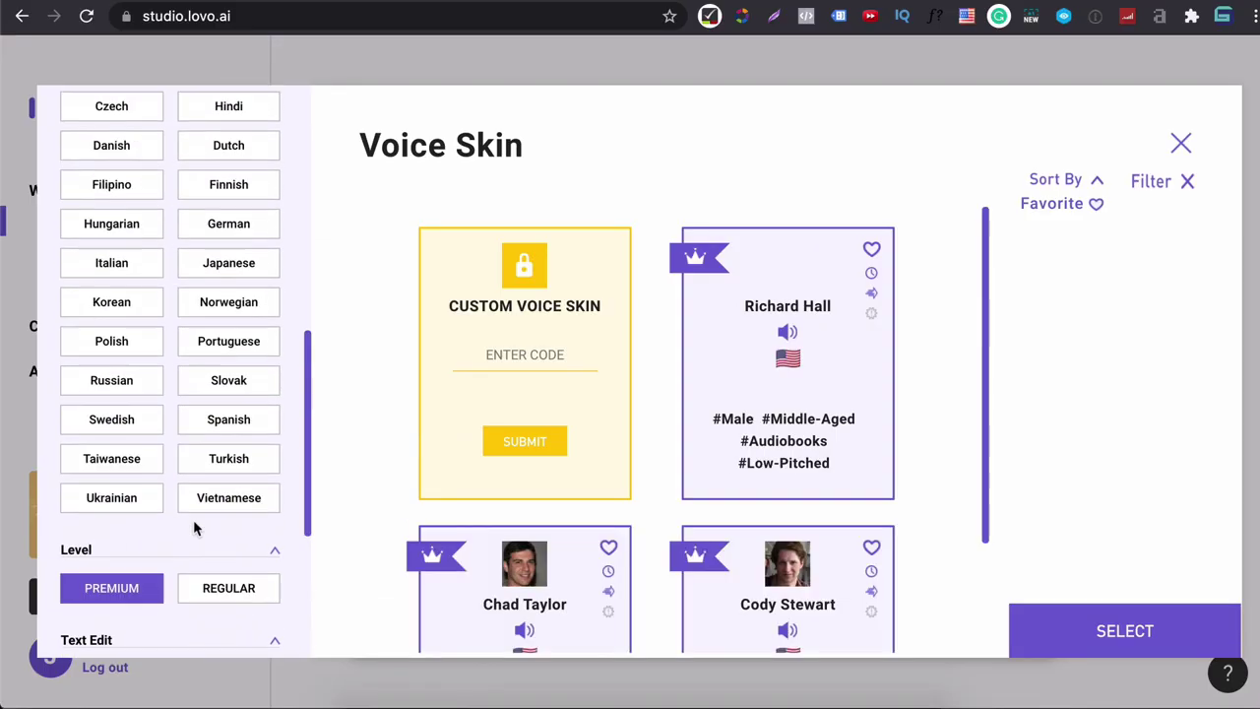
scroll(696, 417, down, 3)
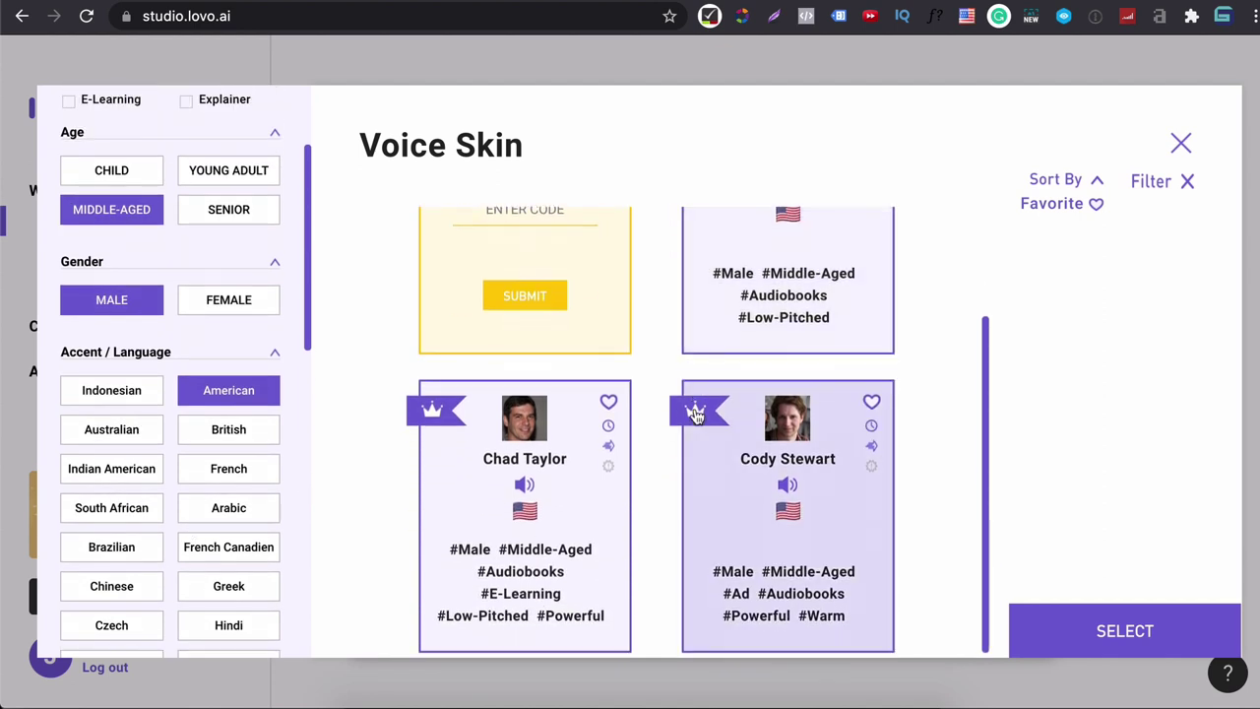